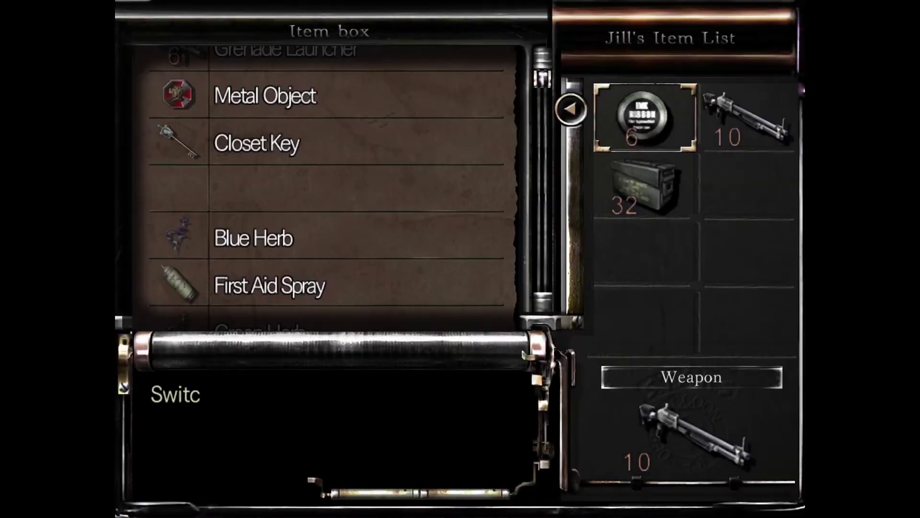
{"action": "key", "text": "Return"}
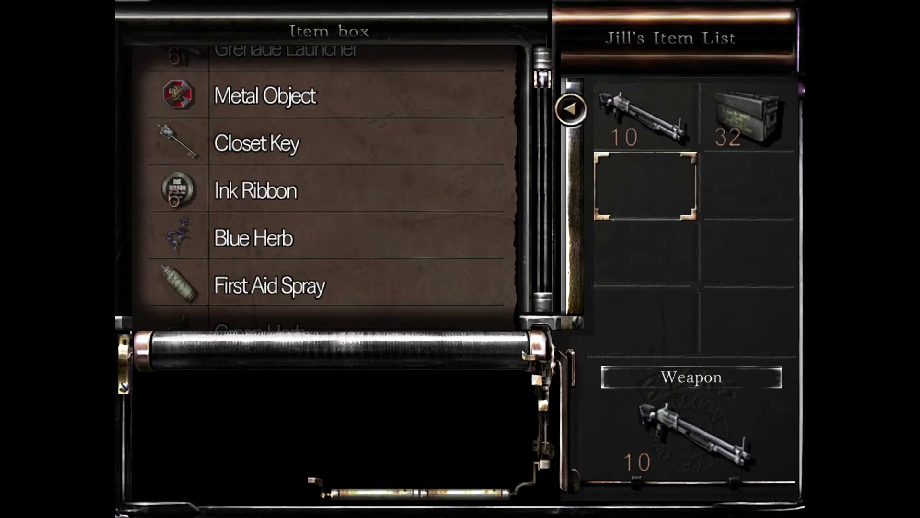
Store the Ink Ribbon in the item box and scroll up through its contents
{"action": "key", "text": "Up"}
{"action": "key", "text": "Up"}
{"action": "key", "text": "Up"}
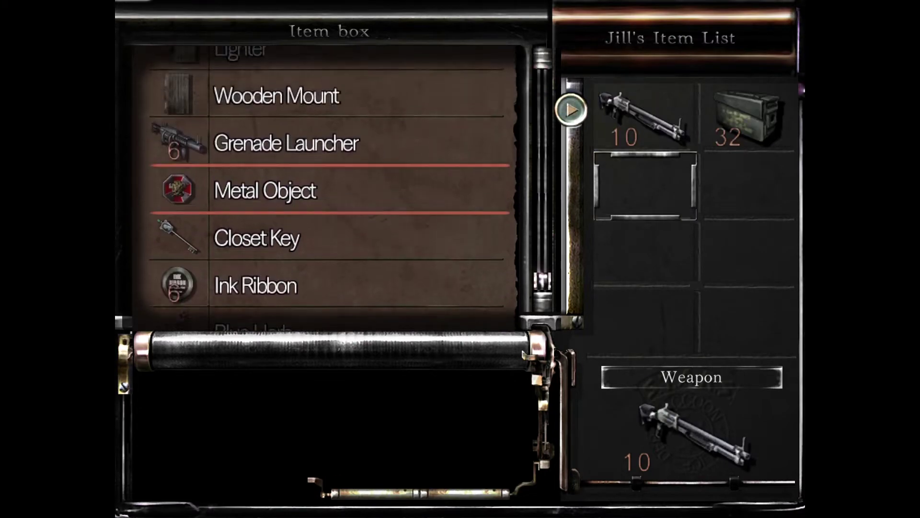
{"action": "key", "text": "Up"}
{"action": "key", "text": "Up"}
{"action": "key", "text": "Up"}
{"action": "key", "text": "Up"}
{"action": "key", "text": "Up"}
{"action": "key", "text": "Up"}
{"action": "key", "text": "Up"}
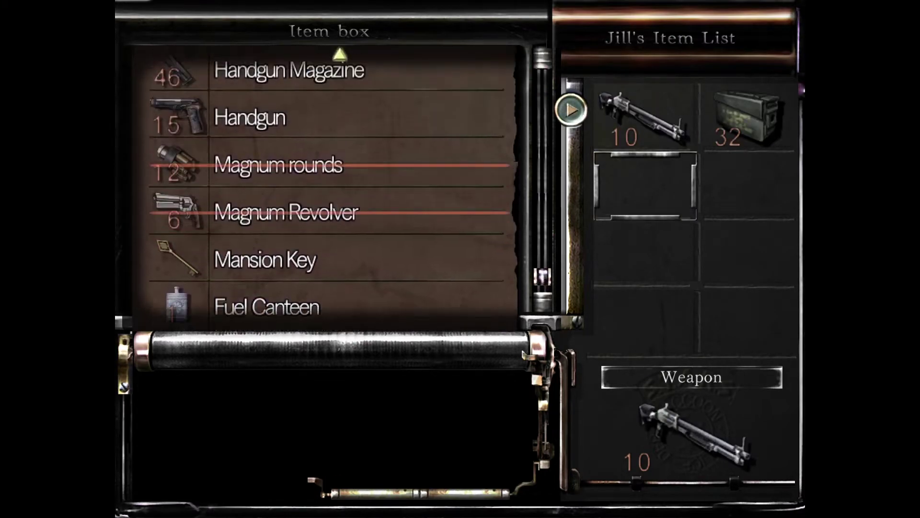
{"action": "key", "text": "Up"}
{"action": "key", "text": "Up"}
{"action": "key", "text": "Up"}
{"action": "key", "text": "Up"}
{"action": "key", "text": "Up"}
{"action": "key", "text": "Up"}
{"action": "key", "text": "Up"}
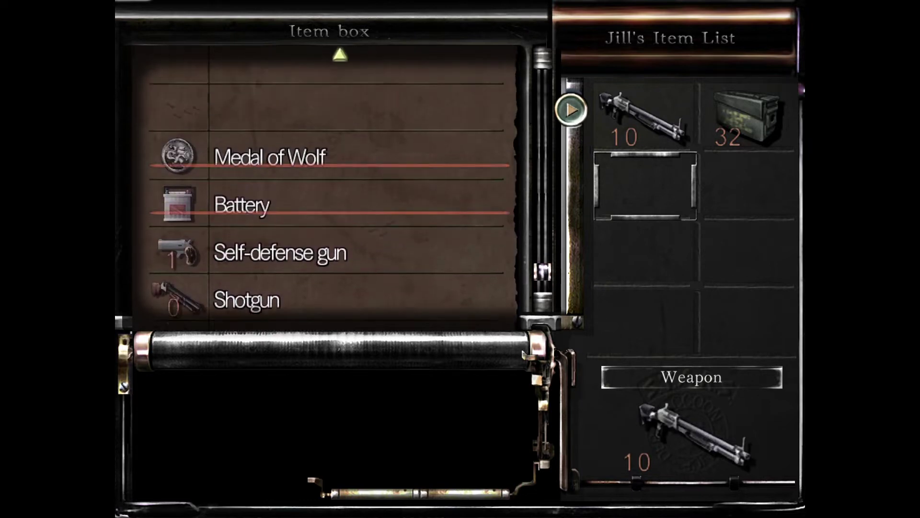
Withdraw the Battery from the item box into Jill's inventory
{"action": "key", "text": "Return"}
{"action": "key", "text": "Right"}
{"action": "key", "text": "Up"}
{"action": "key", "text": "Up"}
{"action": "key", "text": "Up"}
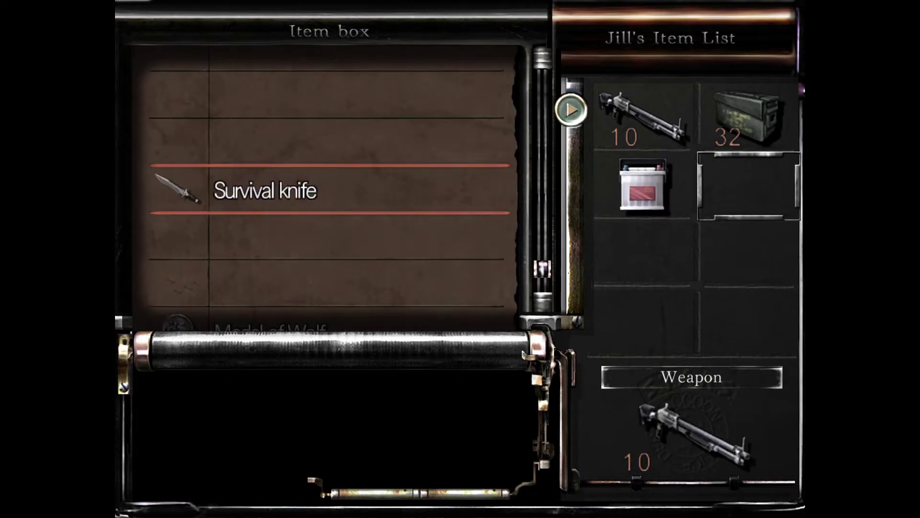
{"action": "key", "text": "Up"}
{"action": "key", "text": "Down"}
{"action": "key", "text": "Down"}
{"action": "key", "text": "Down"}
{"action": "key", "text": "Down"}
{"action": "key", "text": "Down"}
{"action": "key", "text": "Down"}
{"action": "key", "text": "Down"}
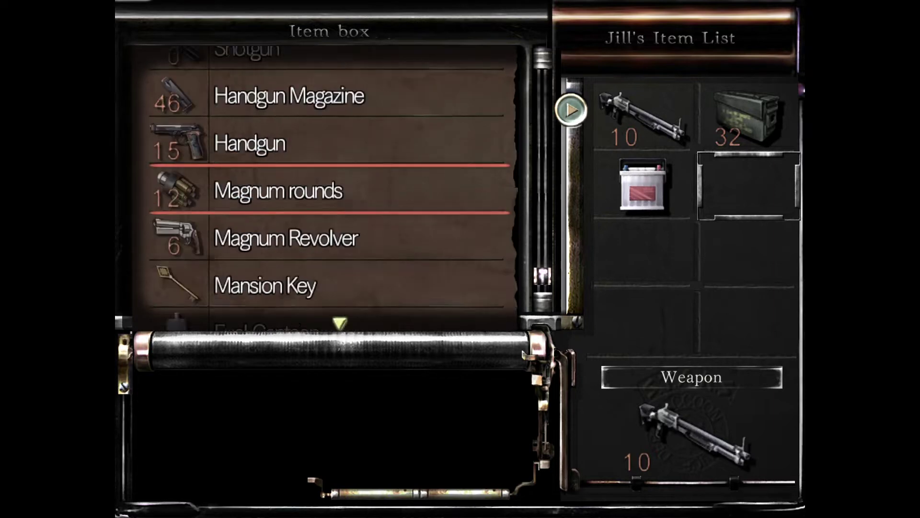
{"action": "key", "text": "Down"}
{"action": "key", "text": "Down"}
{"action": "key", "text": "Down"}
{"action": "key", "text": "Down"}
{"action": "key", "text": "Down"}
{"action": "key", "text": "Down"}
{"action": "key", "text": "Down"}
{"action": "key", "text": "Down"}
{"action": "key", "text": "Down"}
{"action": "key", "text": "Down"}
{"action": "key", "text": "Down"}
{"action": "key", "text": "Down"}
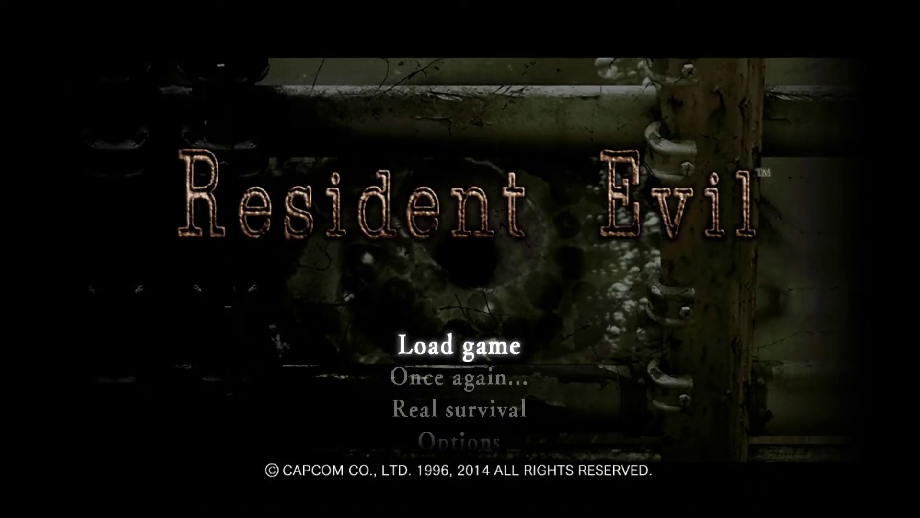
Load the slot 3 East Wing Storeroom save from the Load game list
{"action": "key", "text": "Return"}
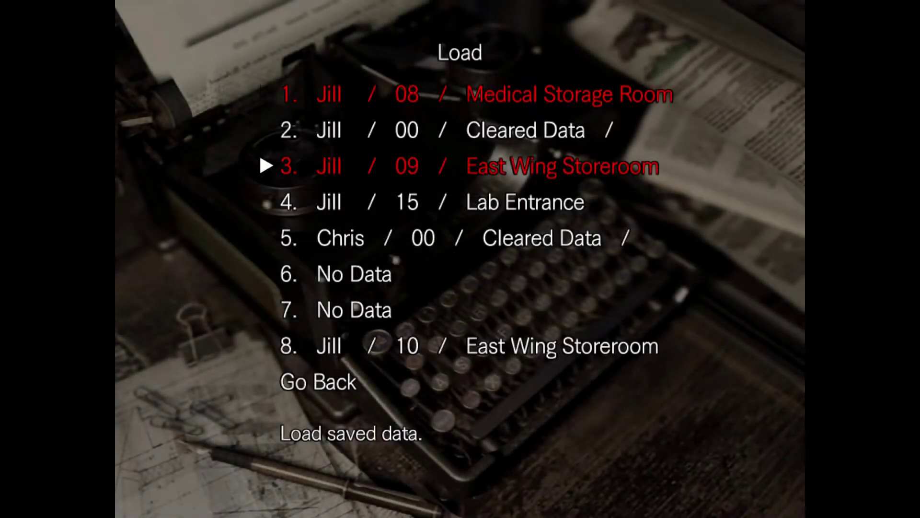
{"action": "key", "text": "Return"}
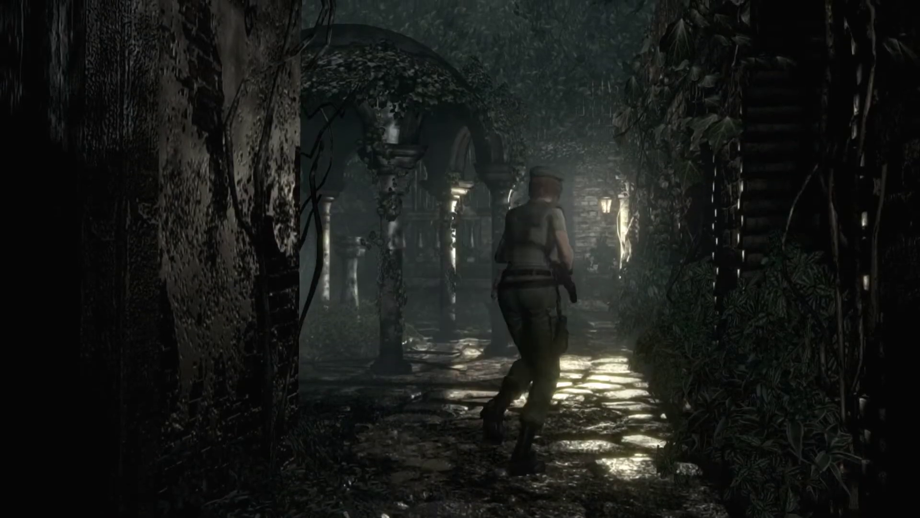
Check Jill's inventory, walk the stone path, and climb down the ladder to the platform
{"action": "key", "text": "Tab"}
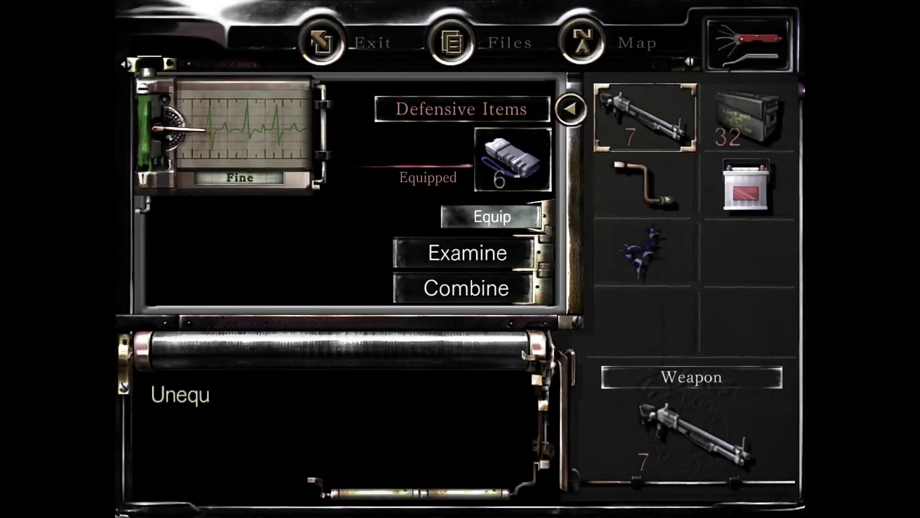
{"action": "key", "text": "Escape"}
{"action": "key", "text": "Up"}
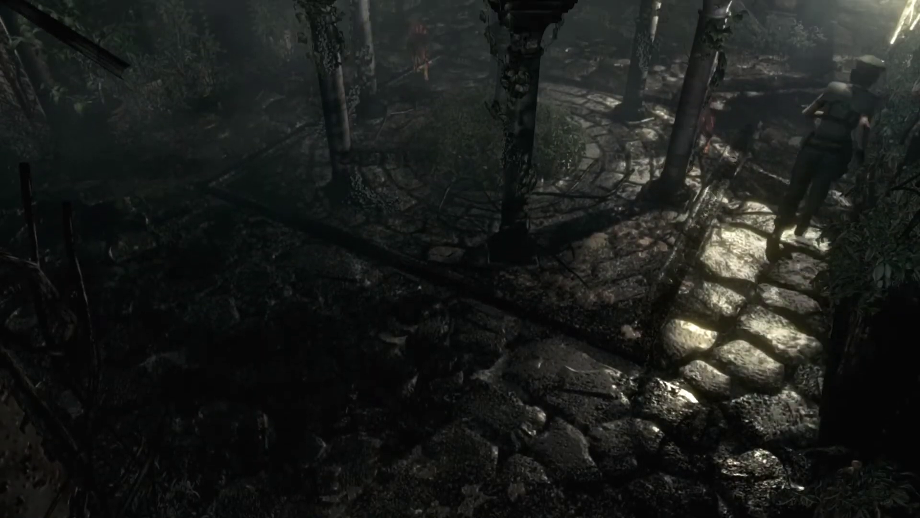
{"action": "key", "text": "Up"}
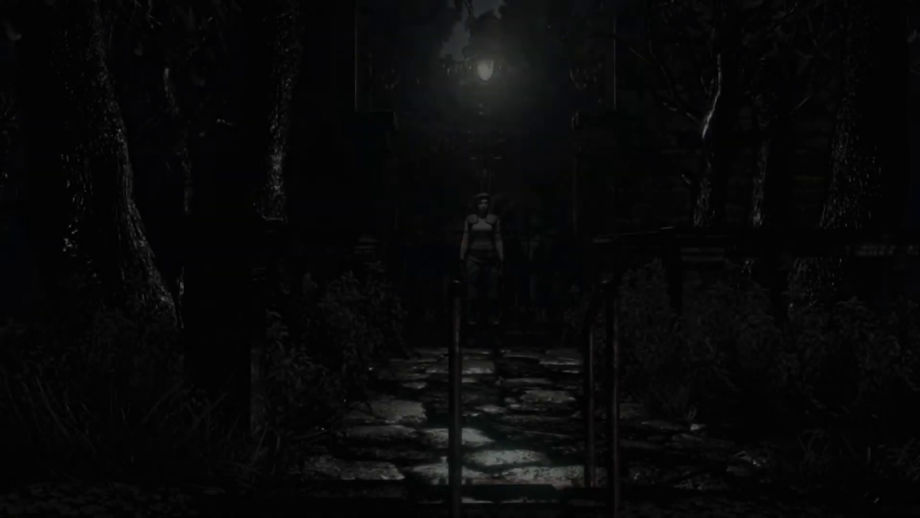
{"action": "key", "text": "Up"}
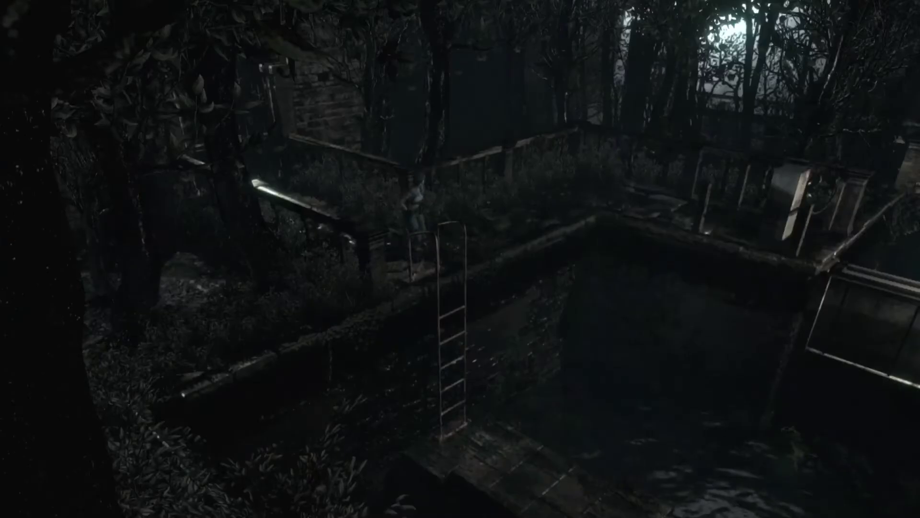
{"action": "key", "text": "Up"}
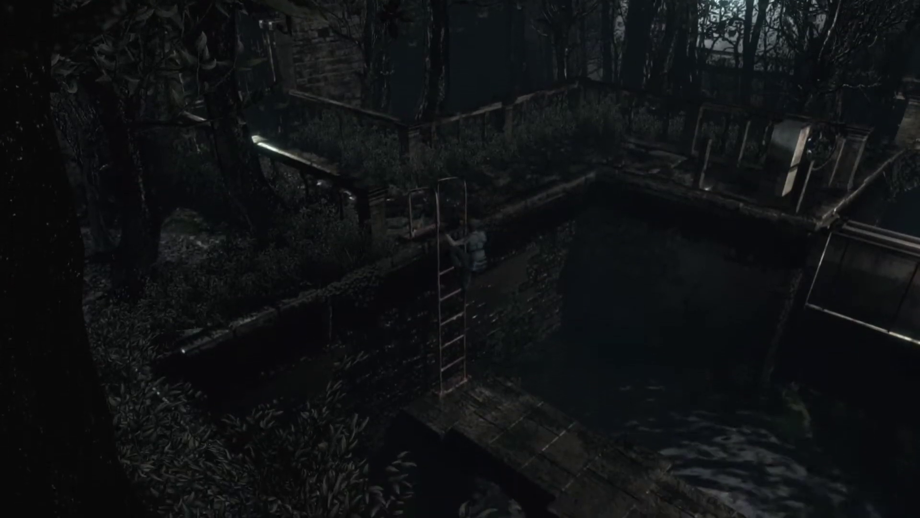
{"action": "key", "text": "Down"}
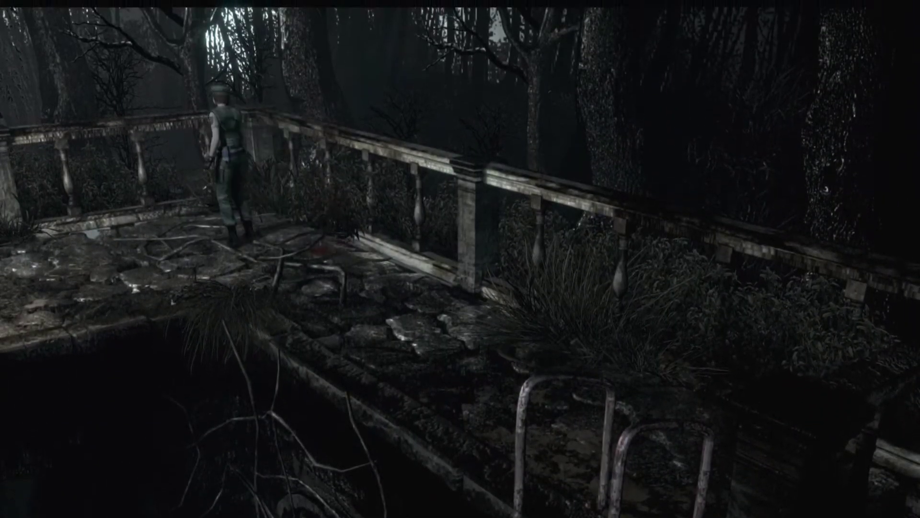
{"action": "key", "text": "Up"}
Run along the platform, recheck Jill's status, and head up the garden path
{"action": "key", "text": "Tab"}
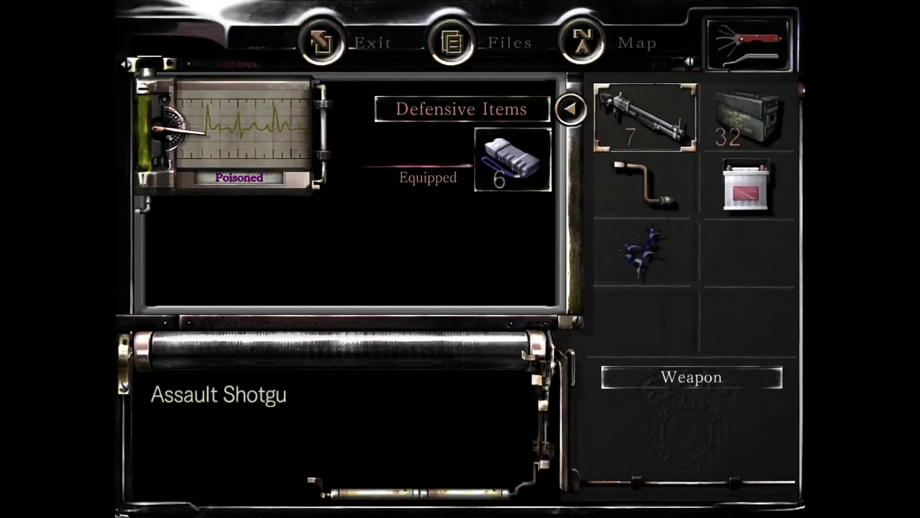
{"action": "key", "text": "Return"}
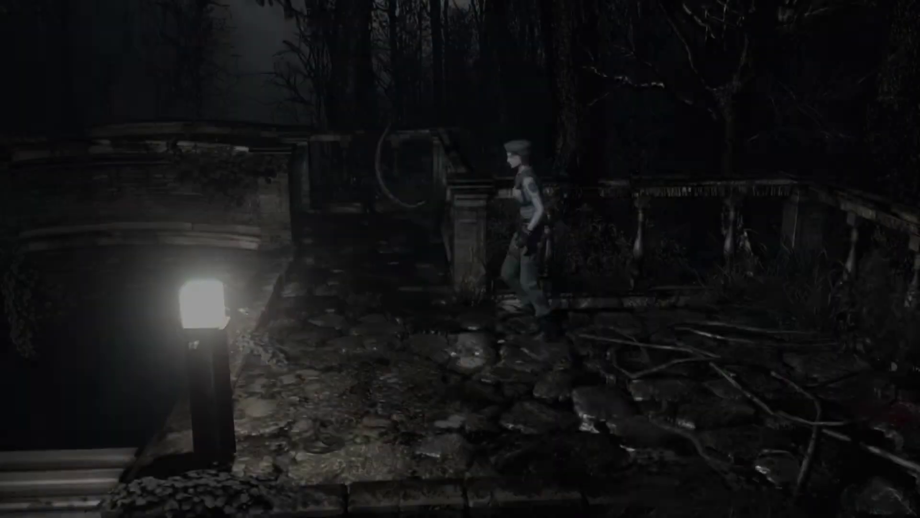
{"action": "key", "text": "Up"}
{"action": "key", "text": "Up"}
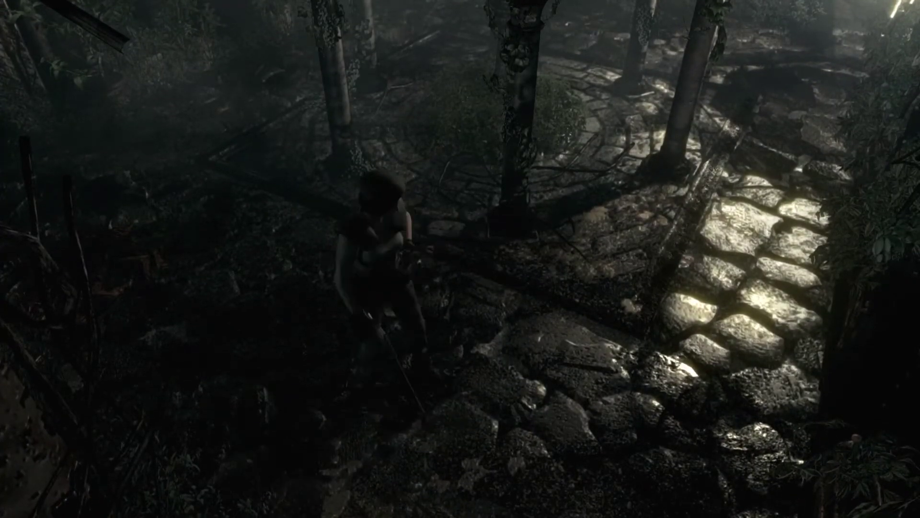
Check Jill's condition and items, then walk the lit stone path toward the save room
{"action": "key", "text": "Tab"}
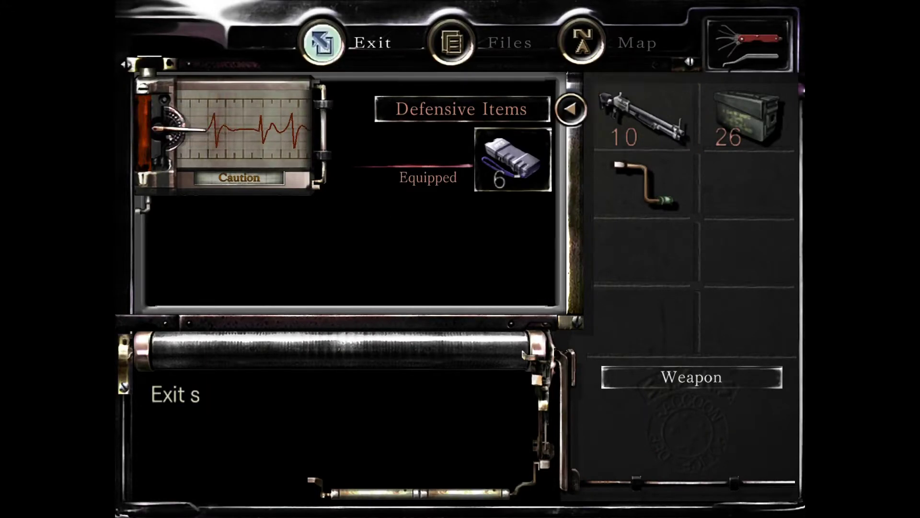
{"action": "key", "text": "Escape"}
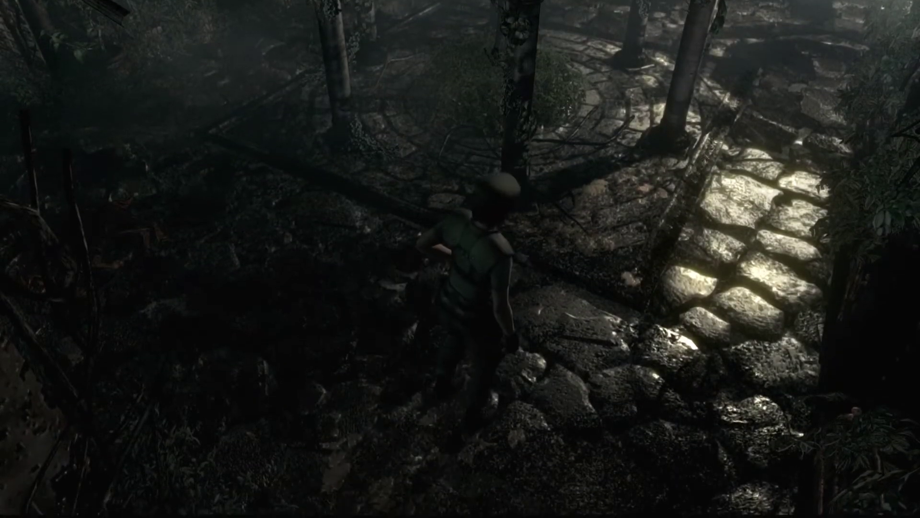
{"action": "key", "text": "Up"}
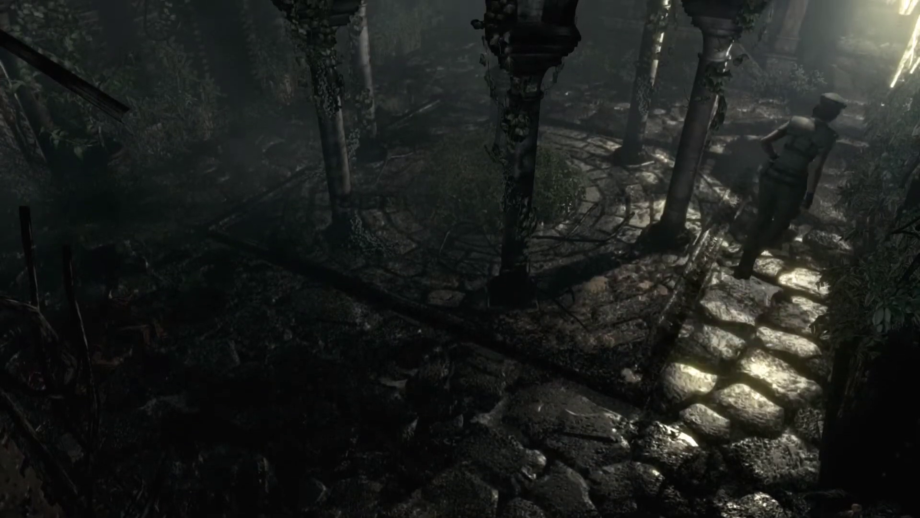
{"action": "key", "text": "Up"}
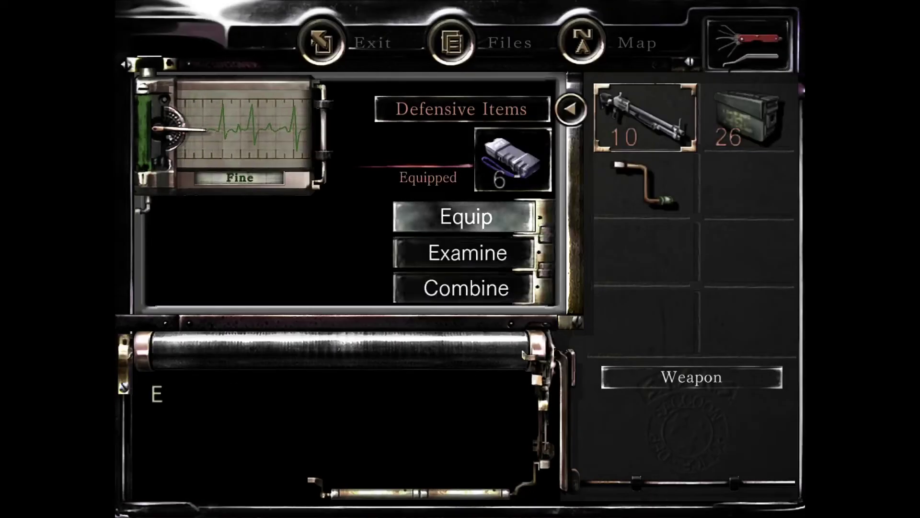
Close the inventory and resume play
{"action": "key", "text": "Escape"}
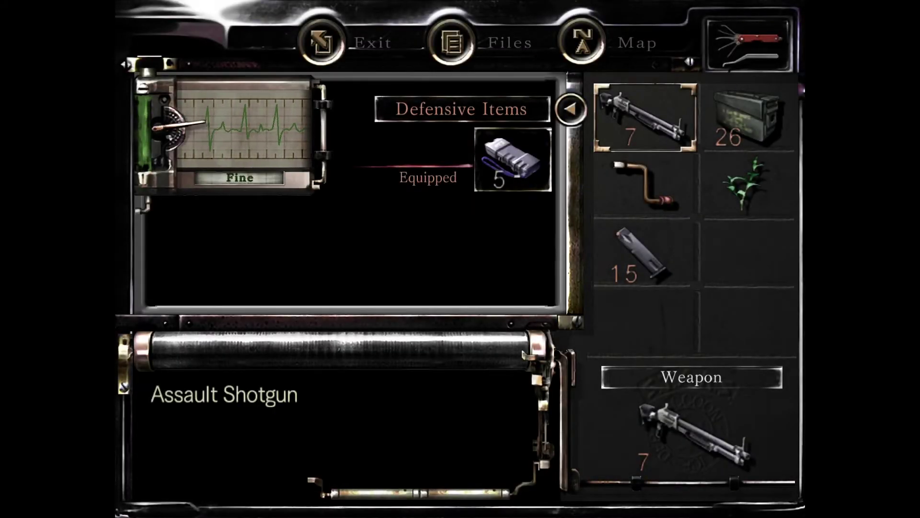
Bring up the action options for the Assault Shotgun
{"action": "key", "text": "Return"}
Move to the Combine option in the shotgun's action menu
{"action": "key", "text": "Down"}
{"action": "key", "text": "Down"}
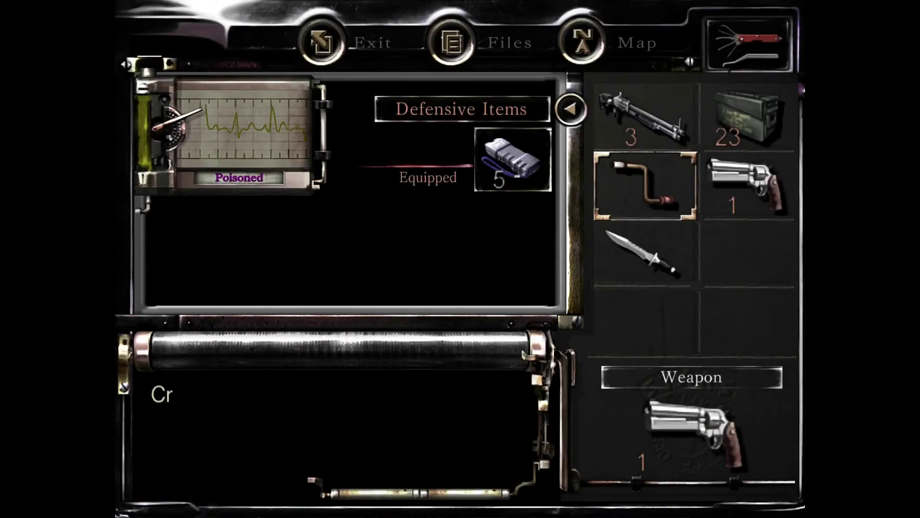
Select the Magnum in Jill's inventory
{"action": "key", "text": "Right"}
Leave the inventory twice, returning knife-equipped Jill to the mine corridor
{"action": "key", "text": "Escape"}
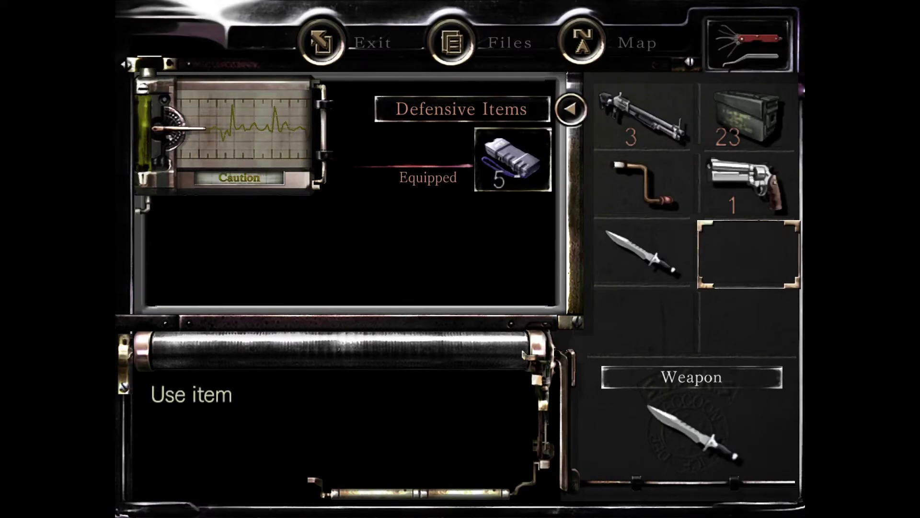
{"action": "key", "text": "Escape"}
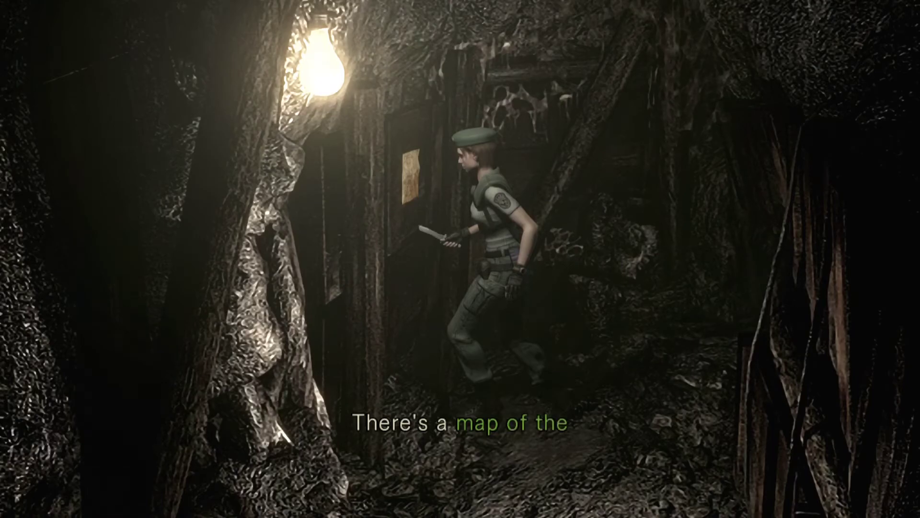
Take the wall map, then examine the Assault Shotgun in the inventory
{"action": "key", "text": "m"}
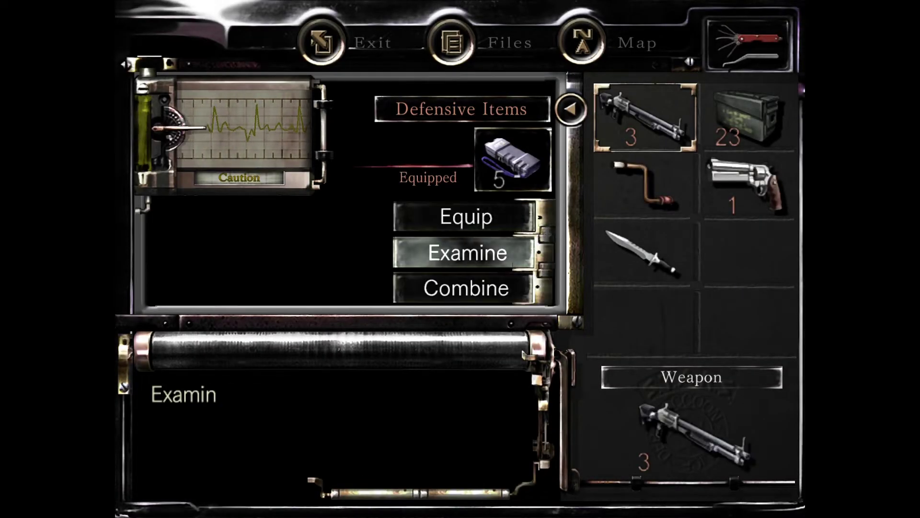
{"action": "key", "text": "Return"}
Reload the shotgun to 10 shells from the shell box, leaving 16, then use the crank
{"action": "key", "text": "Escape"}
{"action": "key", "text": "Down"}
{"action": "key", "text": "Escape"}
{"action": "key", "text": "Right"}
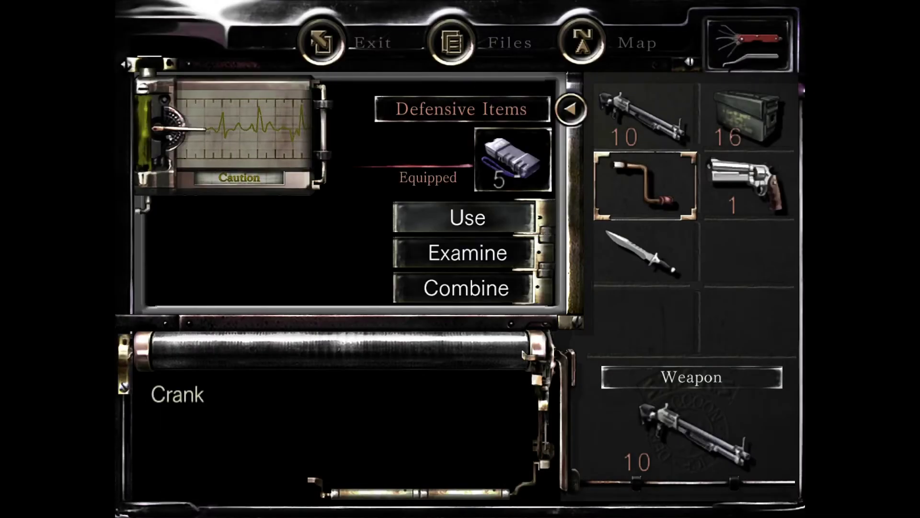
{"action": "key", "text": "Return"}
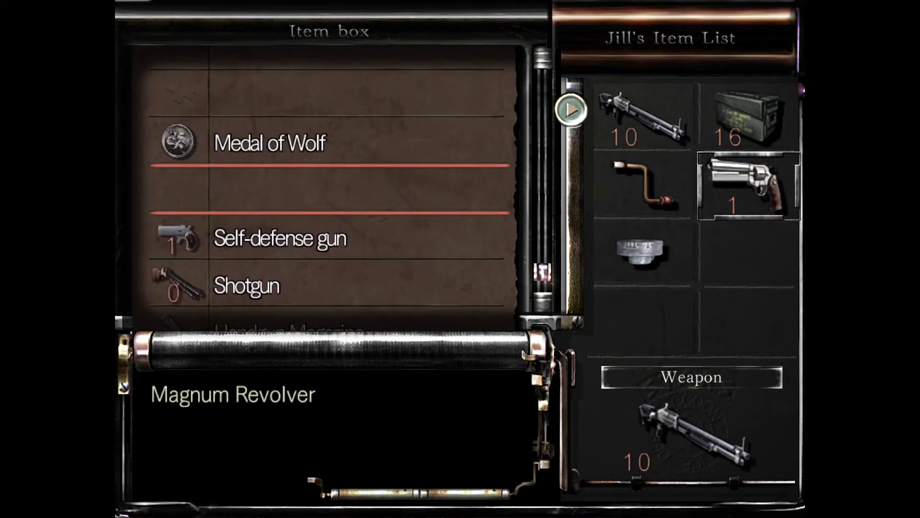
Deposit the Crank into the empty item box slot below the Medal of Wolf
{"action": "key", "text": "Down"}
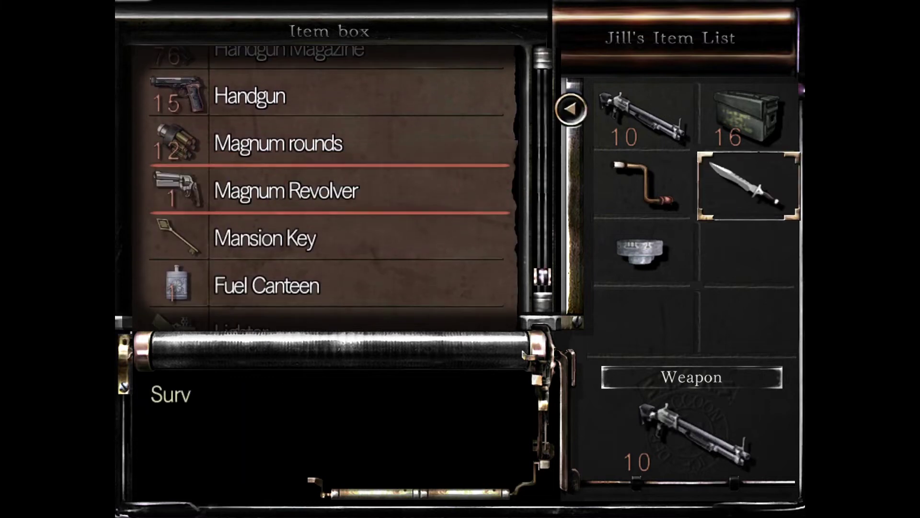
{"action": "key", "text": "Up"}
{"action": "key", "text": "Up"}
{"action": "key", "text": "Up"}
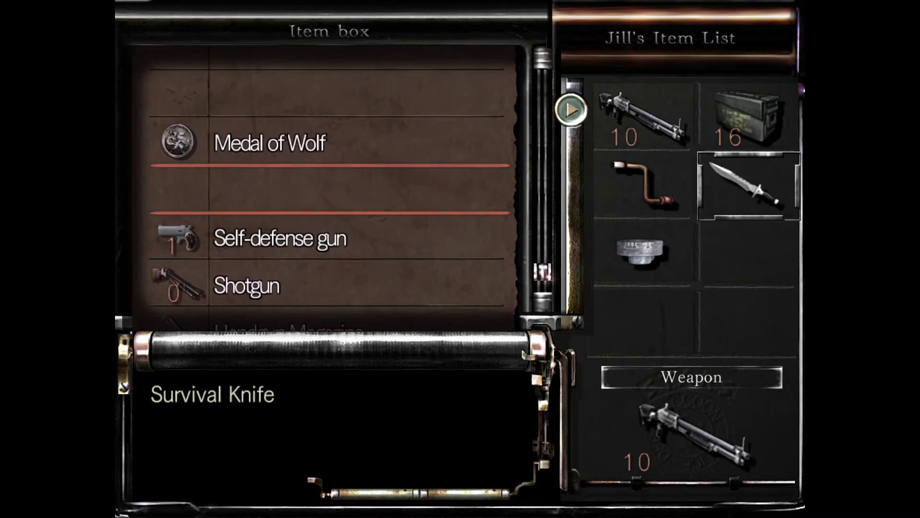
{"action": "key", "text": "Up"}
{"action": "key", "text": "Up"}
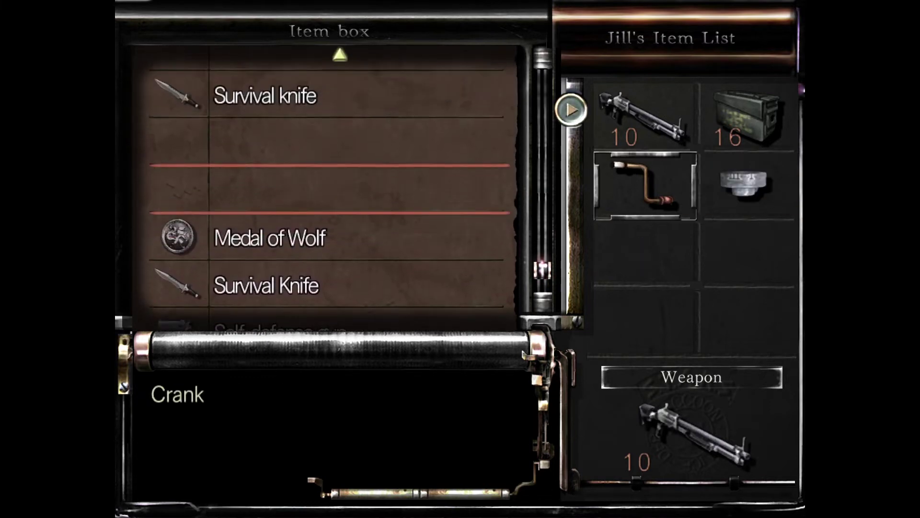
{"action": "key", "text": "Up"}
{"action": "key", "text": "Up"}
{"action": "key", "text": "Return"}
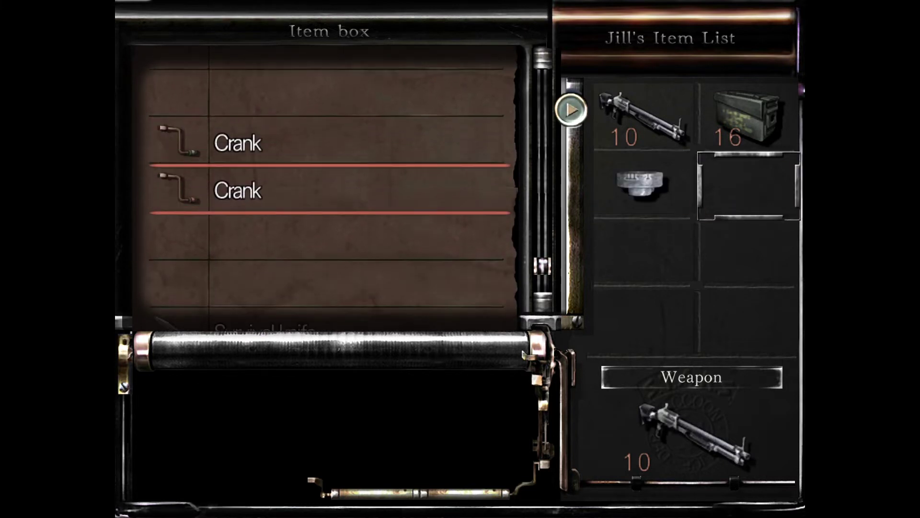
Close and reopen the item box, browsing through the stored items list
{"action": "key", "text": "Down"}
{"action": "key", "text": "Down"}
{"action": "key", "text": "Down"}
{"action": "key", "text": "Down"}
{"action": "key", "text": "Down"}
{"action": "key", "text": "Down"}
{"action": "key", "text": "Down"}
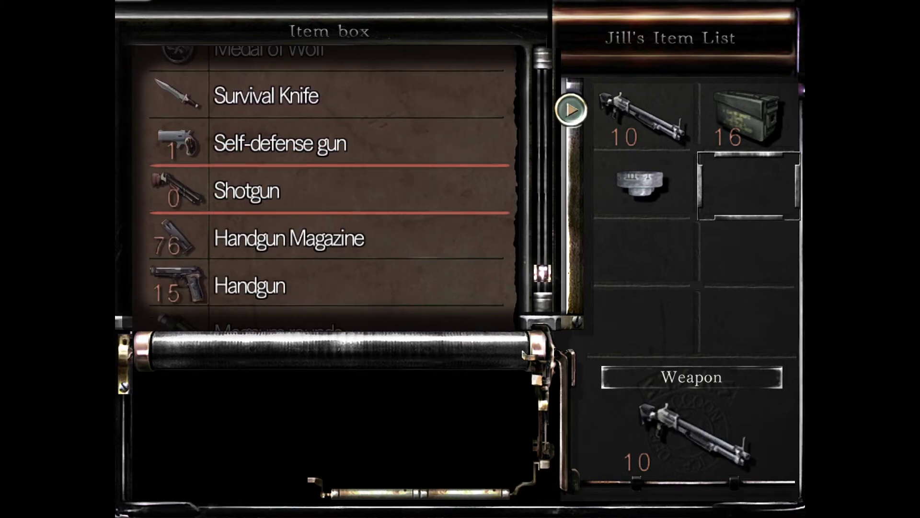
{"action": "key", "text": "Escape"}
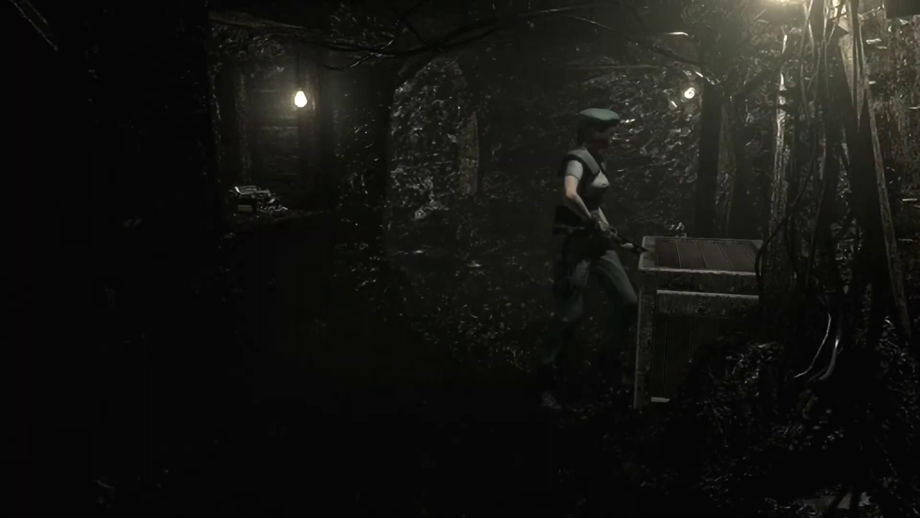
{"action": "key", "text": "Tab"}
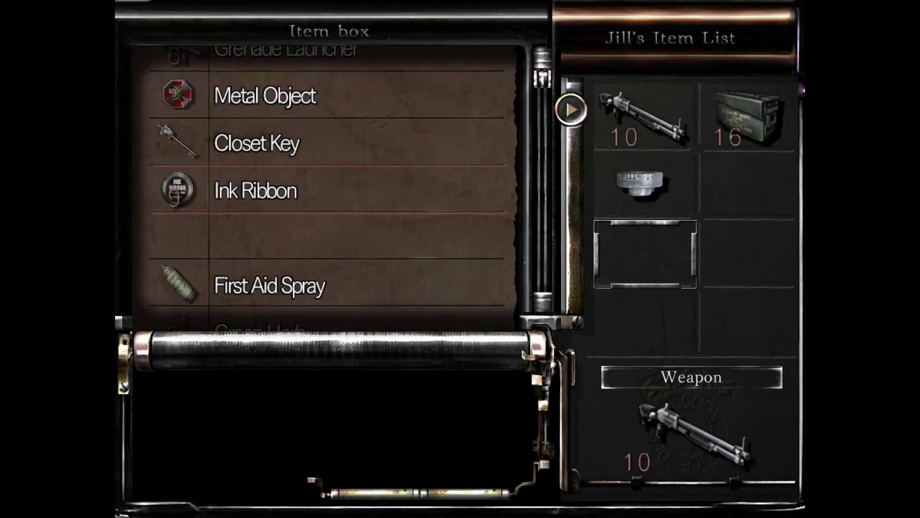
{"action": "key", "text": "Down"}
{"action": "key", "text": "Down"}
{"action": "key", "text": "Down"}
{"action": "key", "text": "Up"}
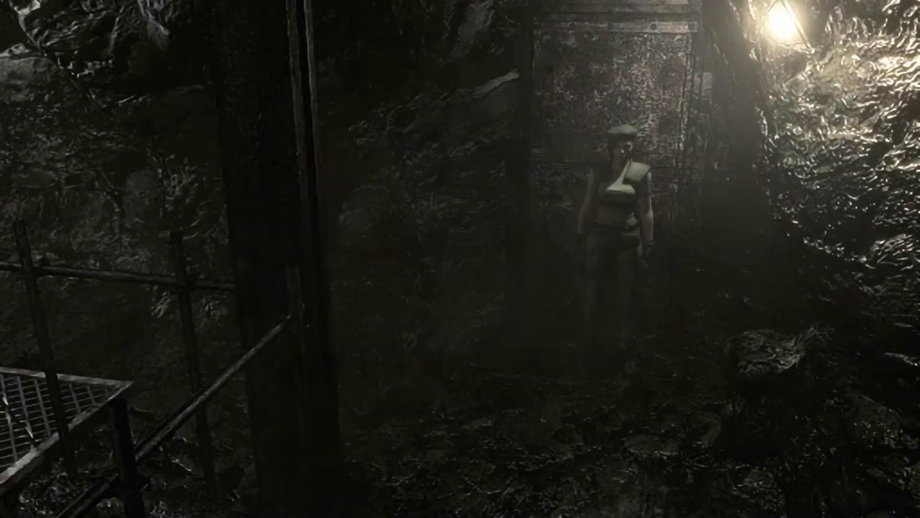
Run along the cave railings to the elevator panel and inspect it
{"action": "key", "text": "Up"}
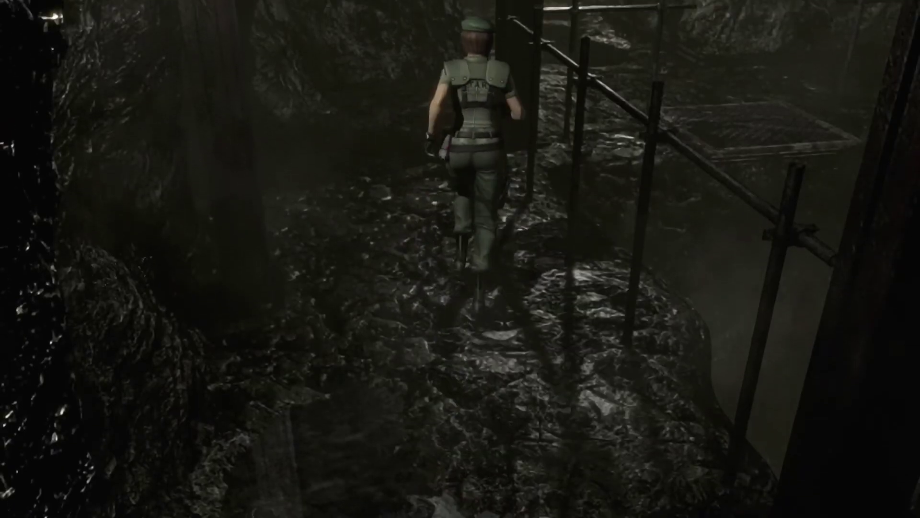
{"action": "key", "text": "Up"}
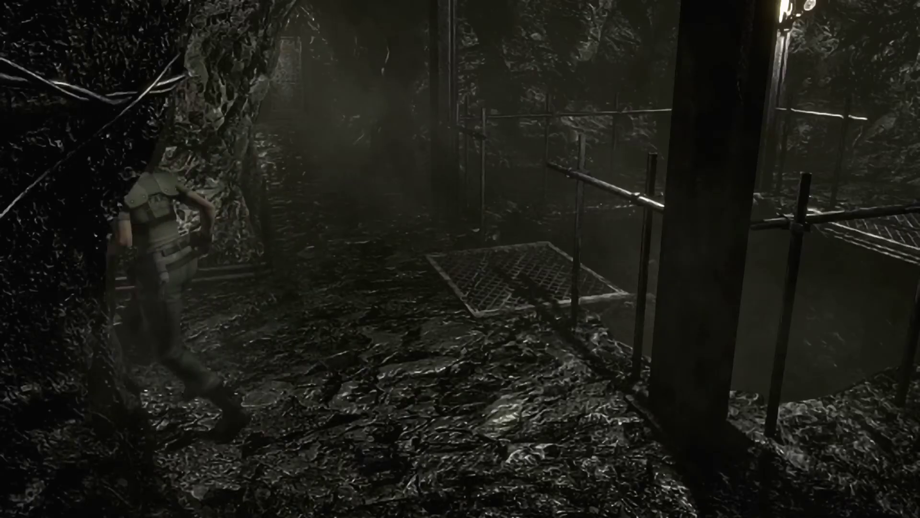
{"action": "key", "text": "Up"}
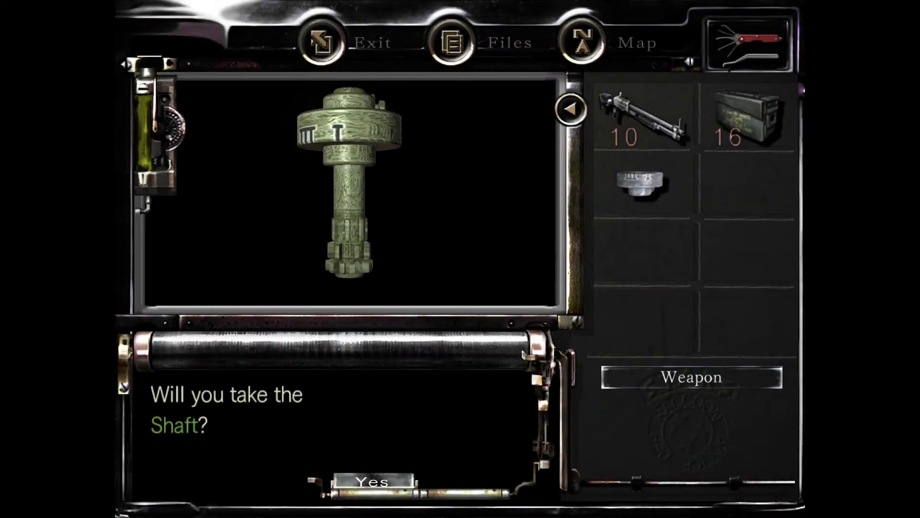
Take the Shaft and combine it with the cylinder
{"action": "key", "text": "Return"}
{"action": "key", "text": "Tab"}
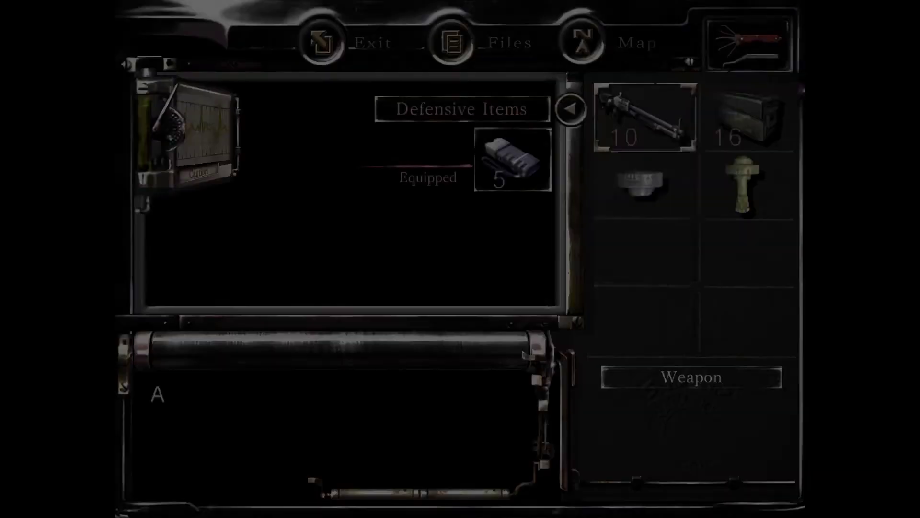
{"action": "key", "text": "Return"}
{"action": "key", "text": "Down"}
{"action": "key", "text": "Escape"}
{"action": "key", "text": "Escape"}
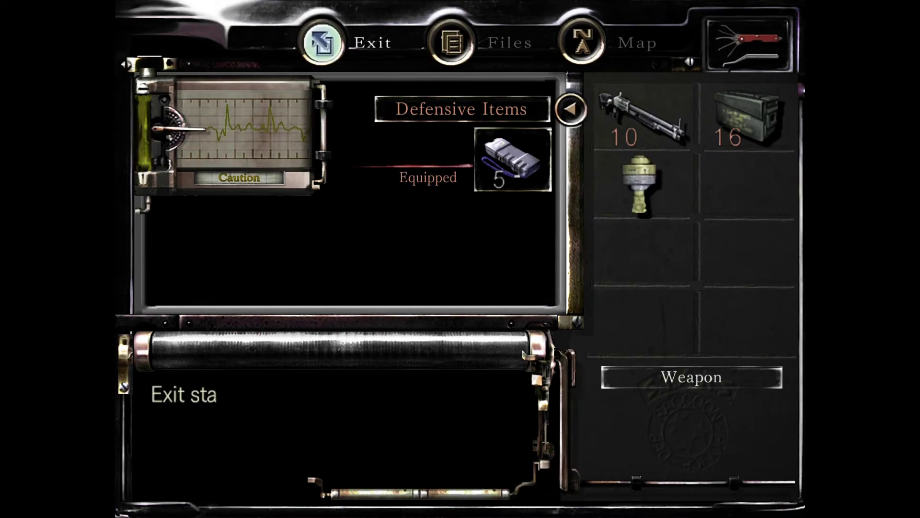
{"action": "key", "text": "Return"}
Check the Courtyard B1 map, then examine the Cylinder Shaft up close in 3D
{"action": "key", "text": "m"}
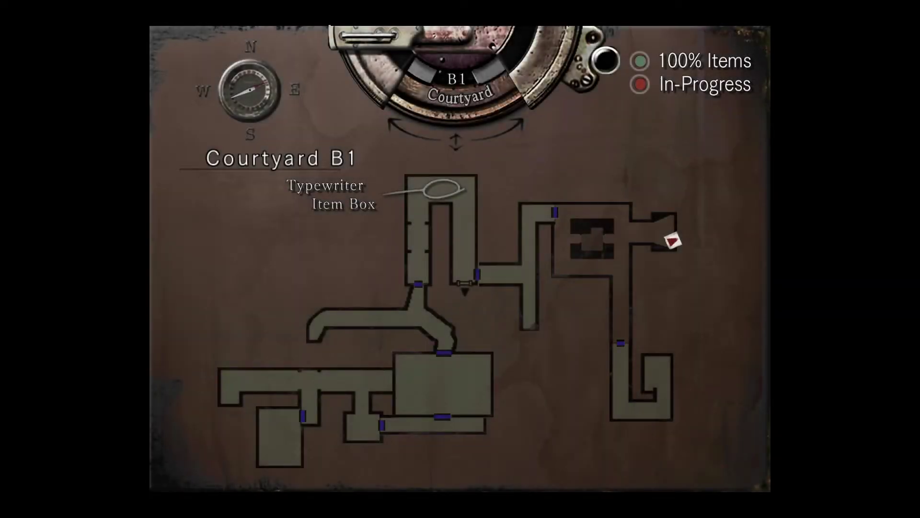
{"action": "key", "text": "Escape"}
{"action": "key", "text": "Tab"}
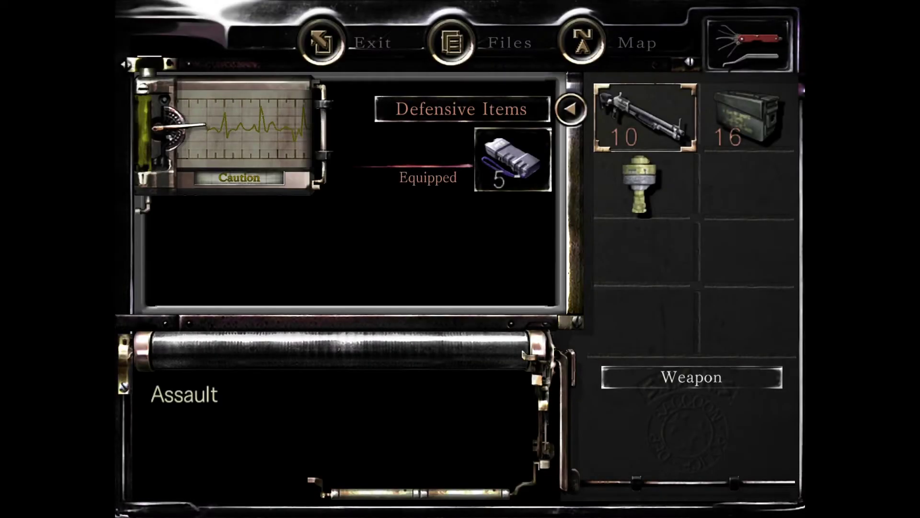
{"action": "key", "text": "Return"}
{"action": "key", "text": "Down"}
{"action": "key", "text": "Return"}
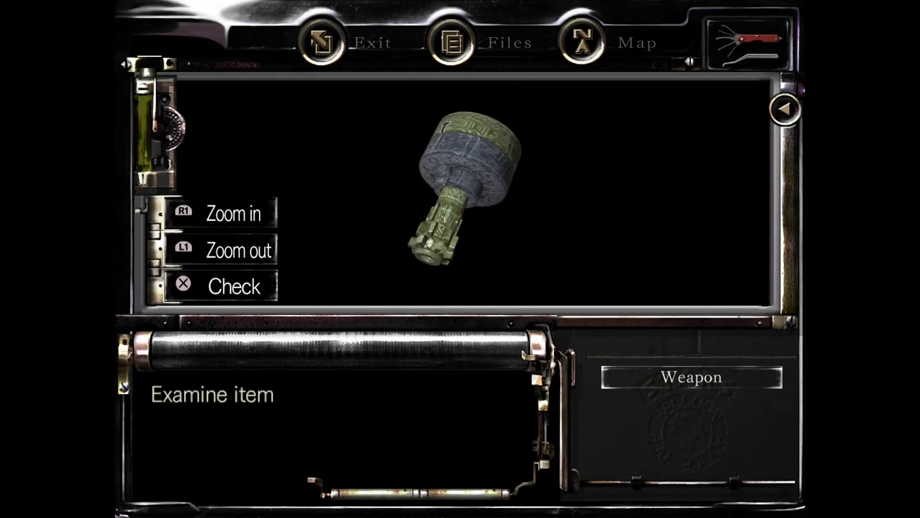
{"action": "key", "text": "Return"}
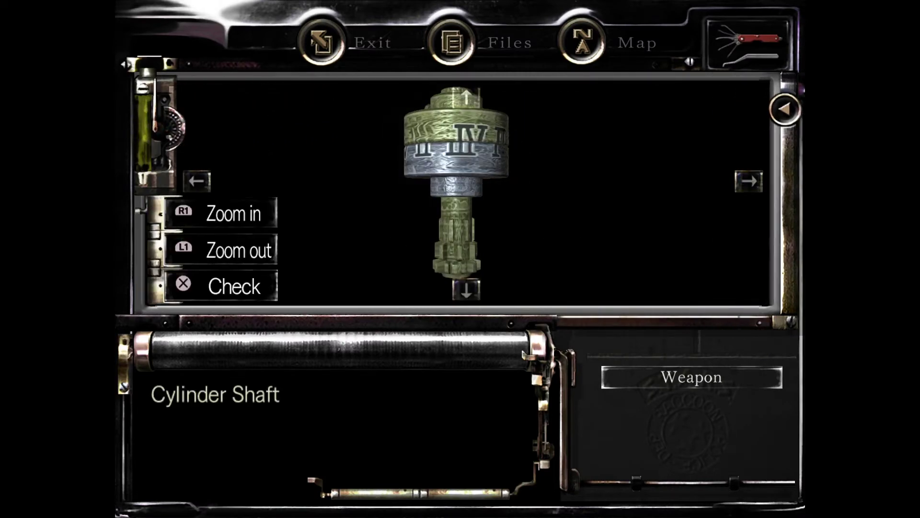
{"action": "key", "text": "Escape"}
{"action": "key", "text": "Escape"}
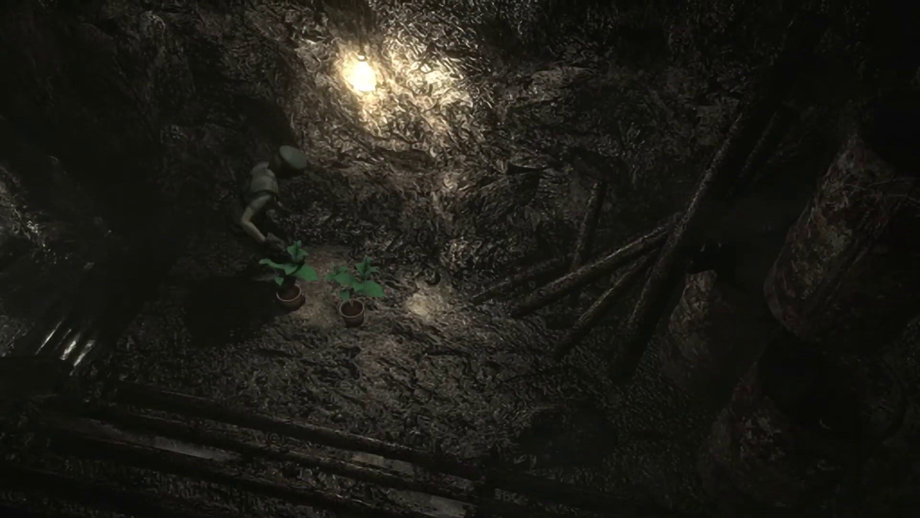
Take a Green Herb from each of the two cave herb pots
{"action": "key", "text": "Return"}
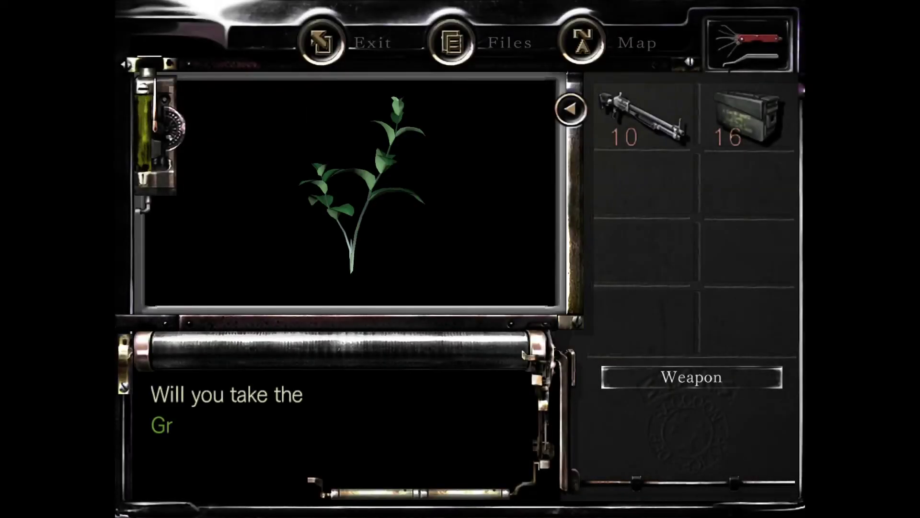
{"action": "key", "text": "Return"}
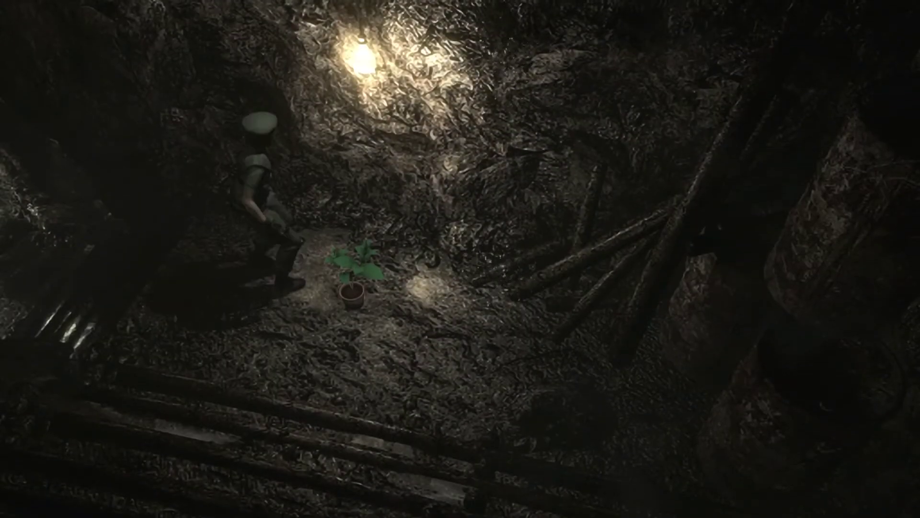
{"action": "key", "text": "Right"}
{"action": "key", "text": "Return"}
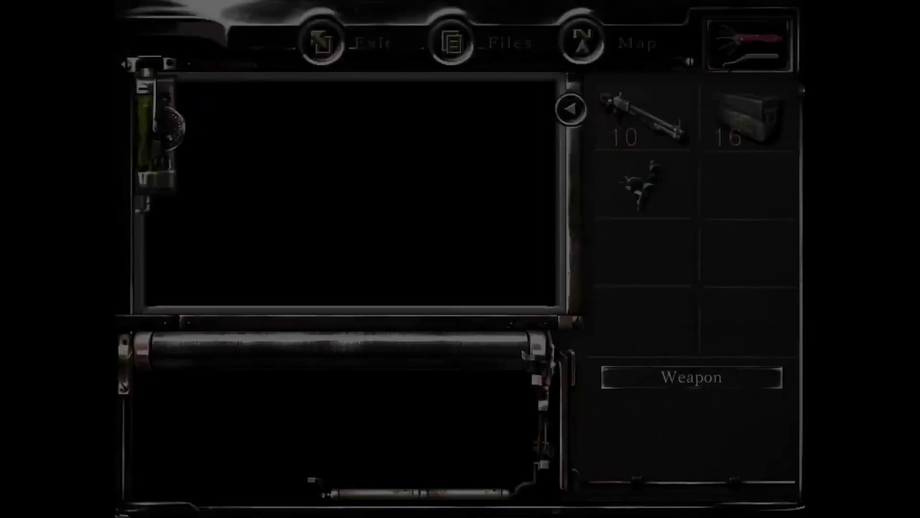
{"action": "key", "text": "Return"}
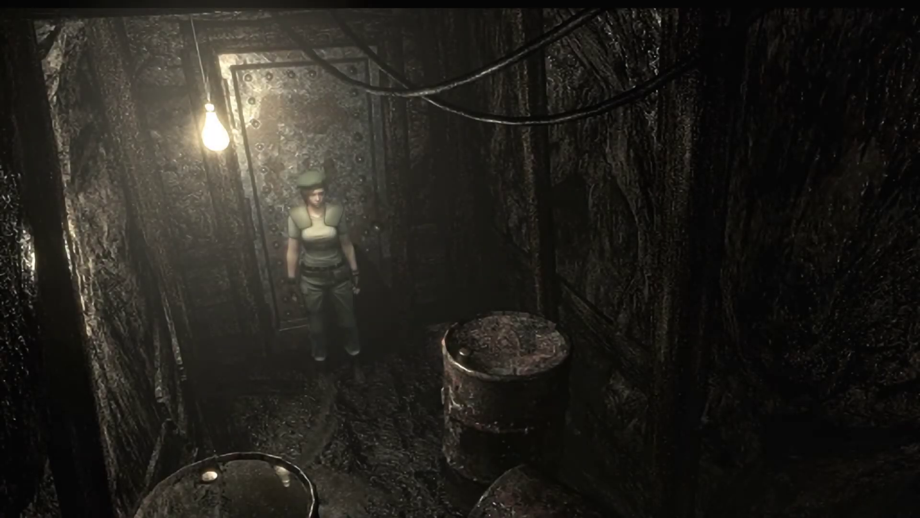
Push the crate forward, take the Handgun Magazine, and cross the boulders into the pit
{"action": "key", "text": "Up"}
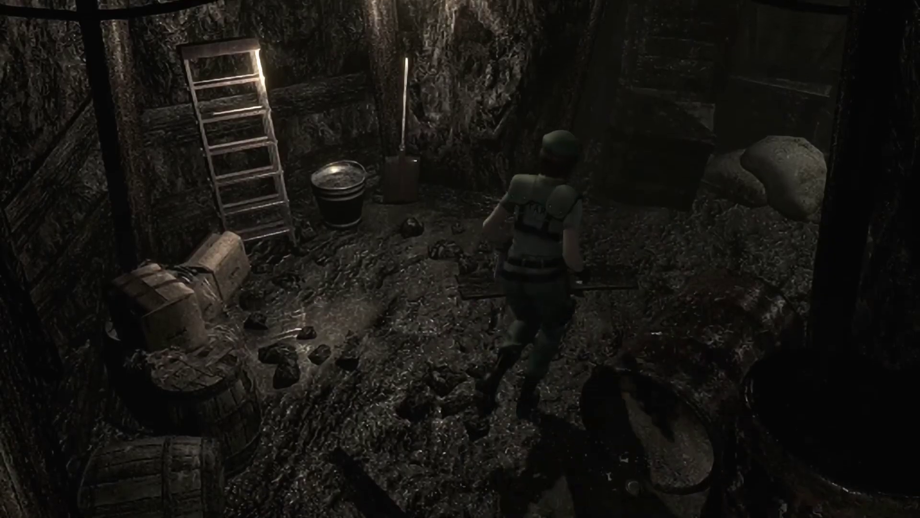
{"action": "key", "text": "Up"}
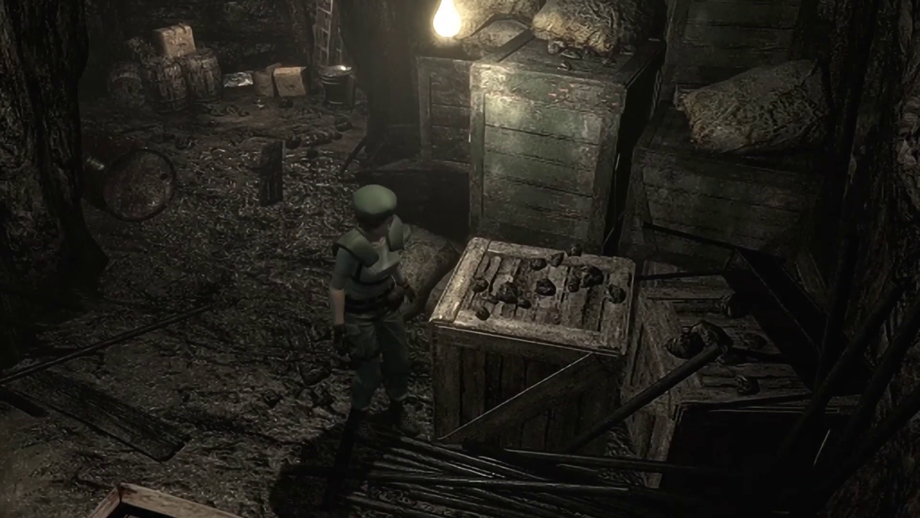
{"action": "key", "text": "Up"}
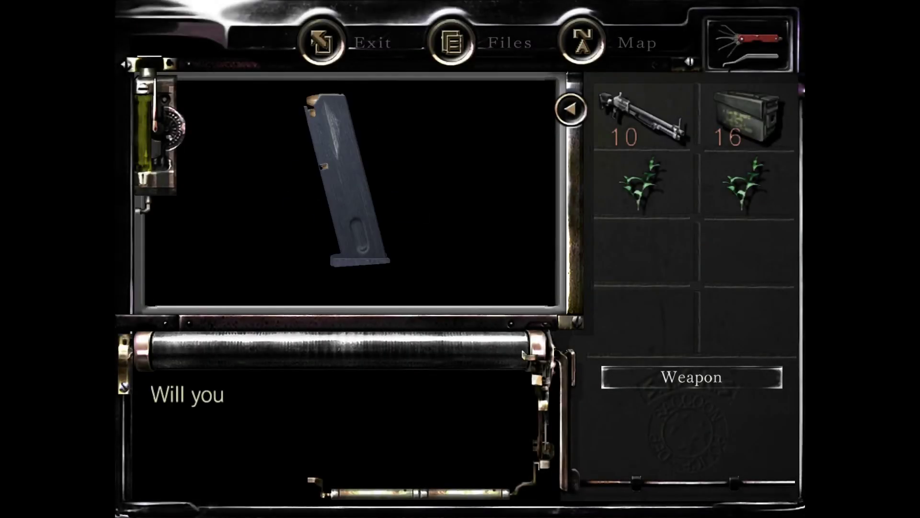
{"action": "key", "text": "Return"}
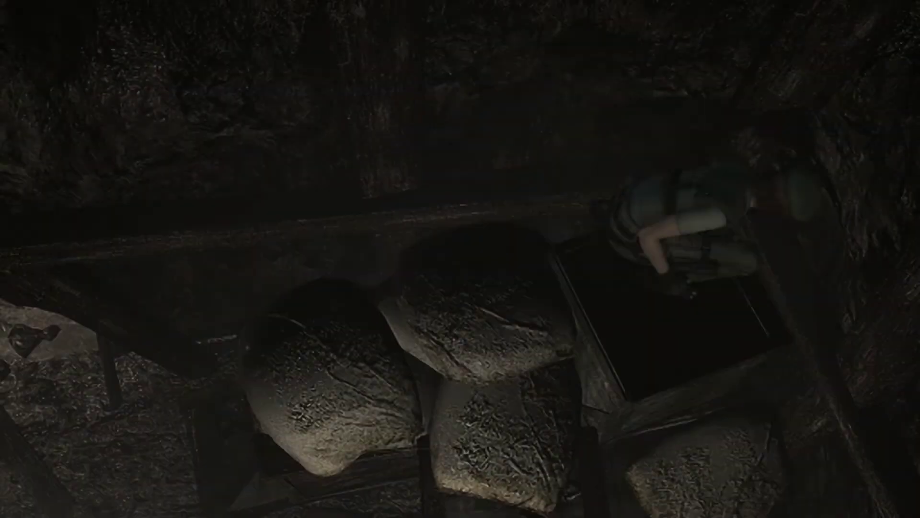
{"action": "key", "text": "Down"}
{"action": "key", "text": "Down"}
{"action": "key", "text": "Down"}
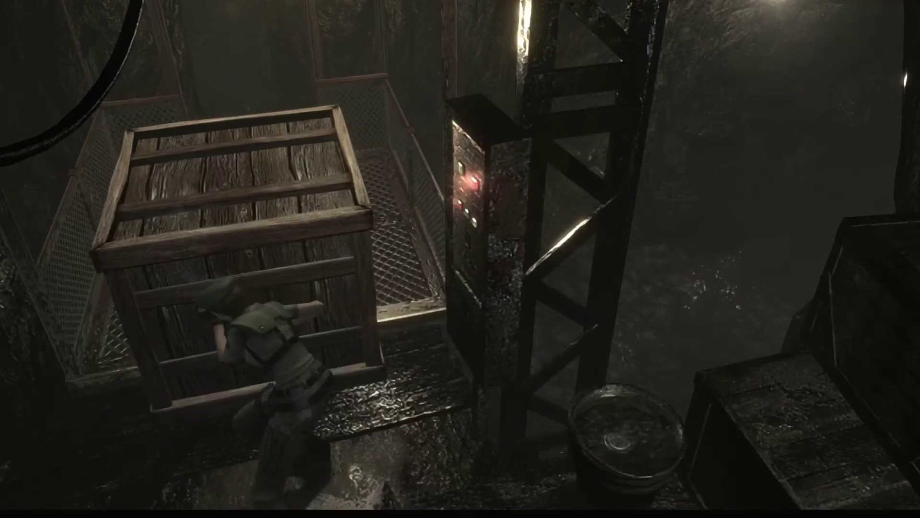
{"action": "key", "text": "Left"}
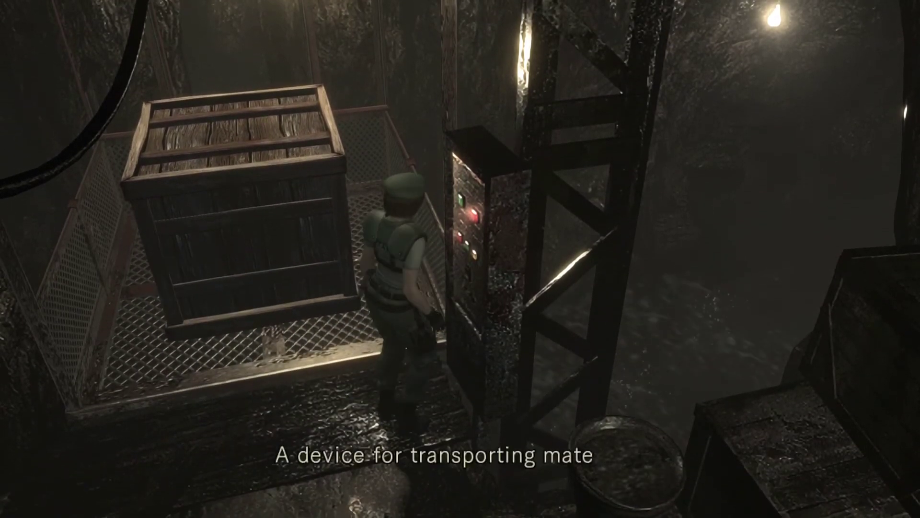
Push the crate onto the lift and lower it from the control panel
{"action": "key", "text": "Return"}
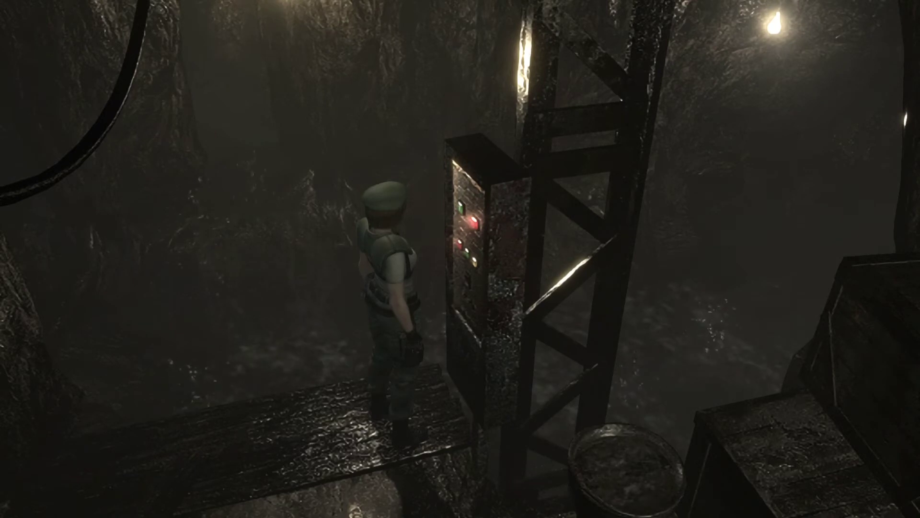
Run Jill from the lift control panel into the next area
{"action": "key", "text": "Up"}
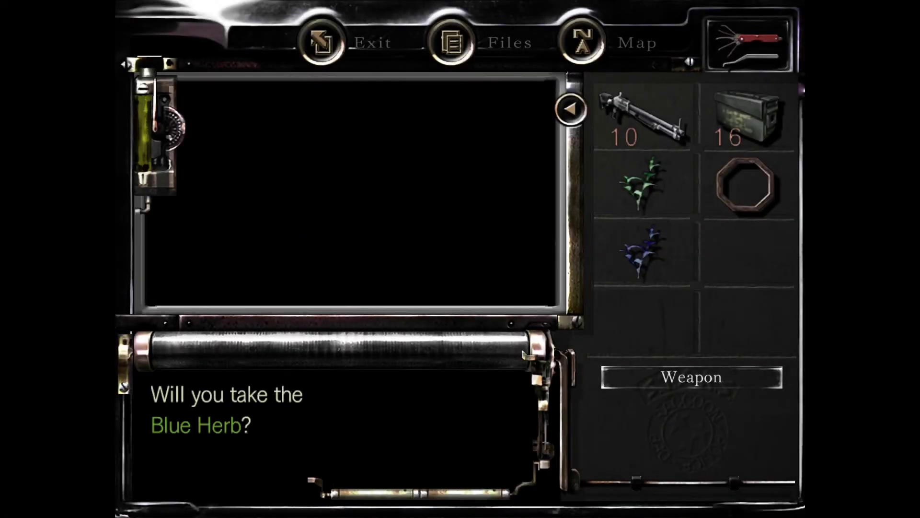
Accept the Blue Herb at the take prompt
{"action": "key", "text": "Return"}
Finish taking the Blue Herb, then pick up the Green Herb from the tunnel floor
{"action": "key", "text": "Up"}
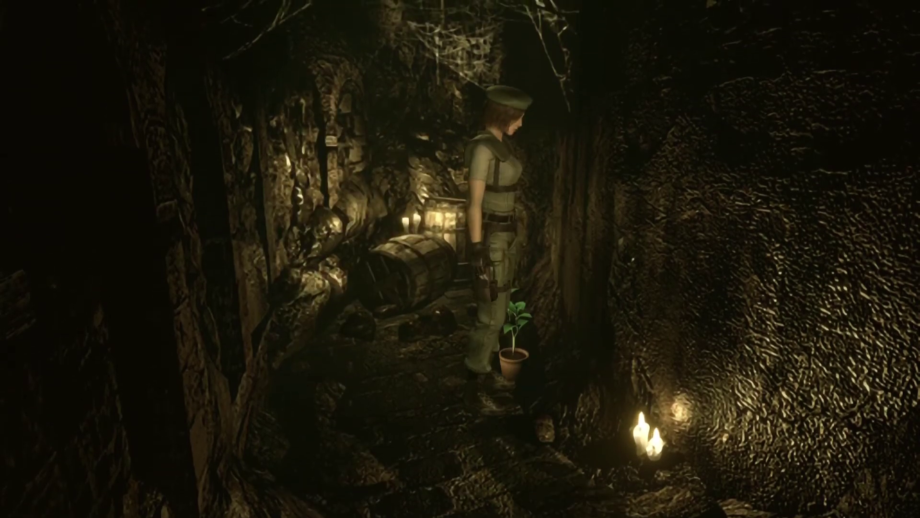
{"action": "key", "text": "Return"}
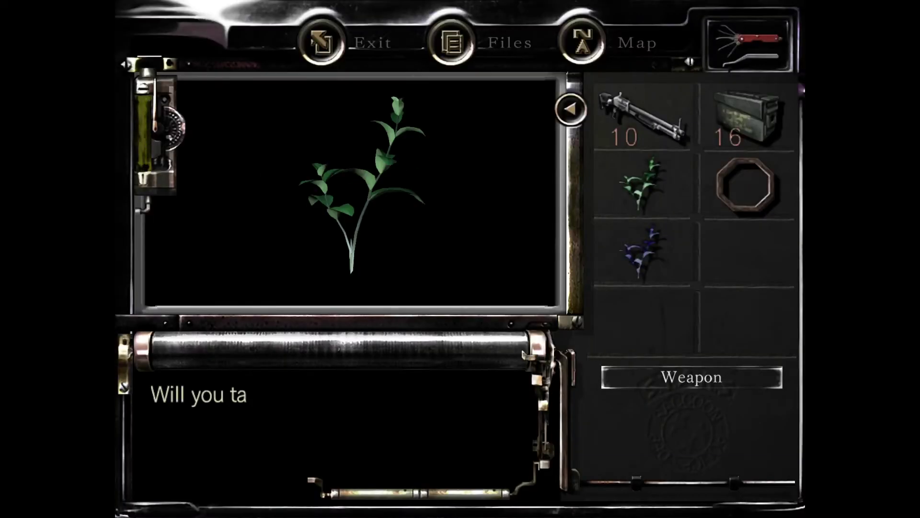
{"action": "key", "text": "Return"}
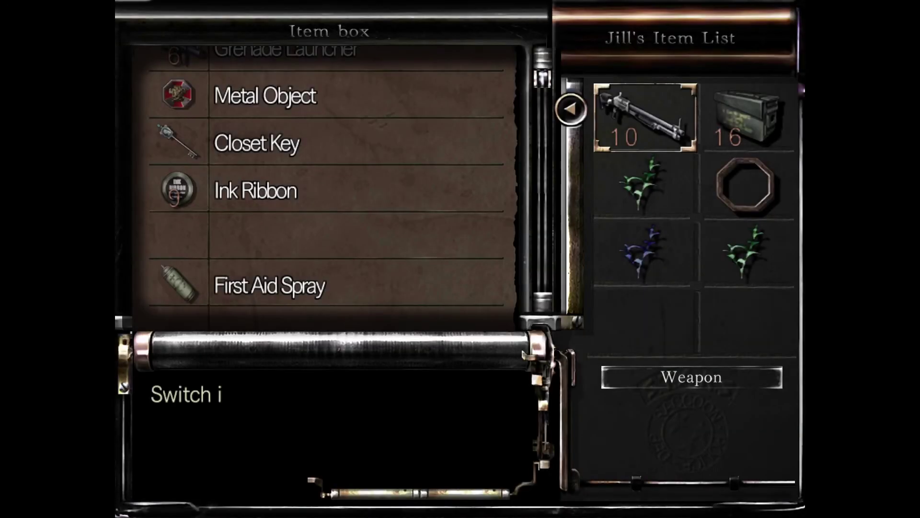
Store the green herb in an empty item box row, then start Combine on an item
{"action": "key", "text": "Down"}
{"action": "key", "text": "Down"}
{"action": "key", "text": "Down"}
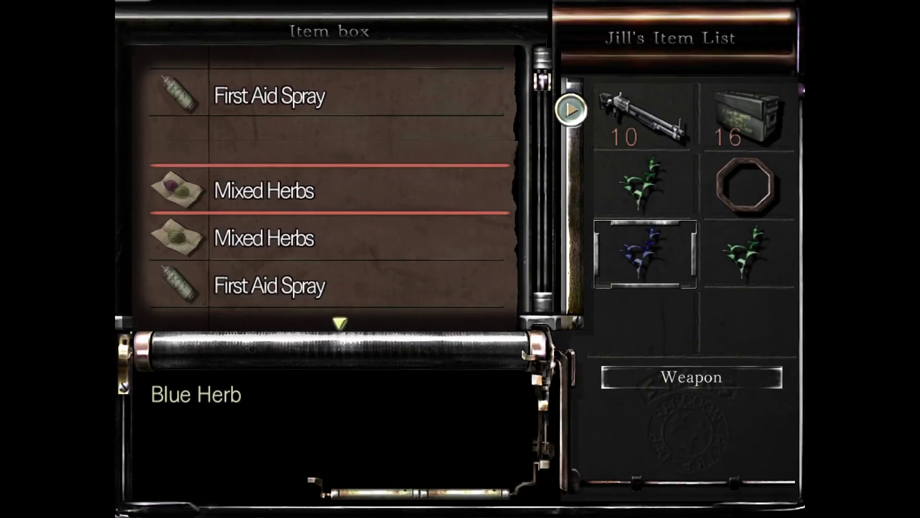
{"action": "key", "text": "Down"}
{"action": "key", "text": "Down"}
{"action": "key", "text": "Down"}
{"action": "key", "text": "Down"}
{"action": "key", "text": "Down"}
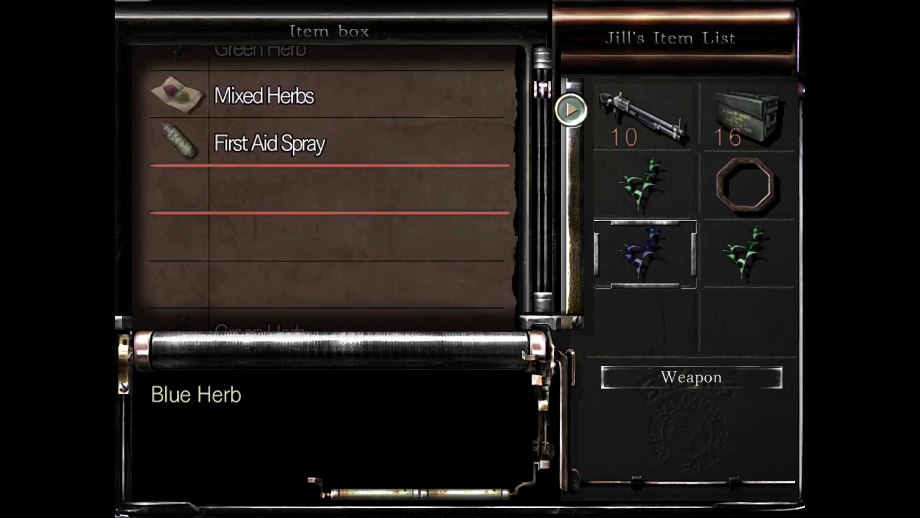
{"action": "key", "text": "Up"}
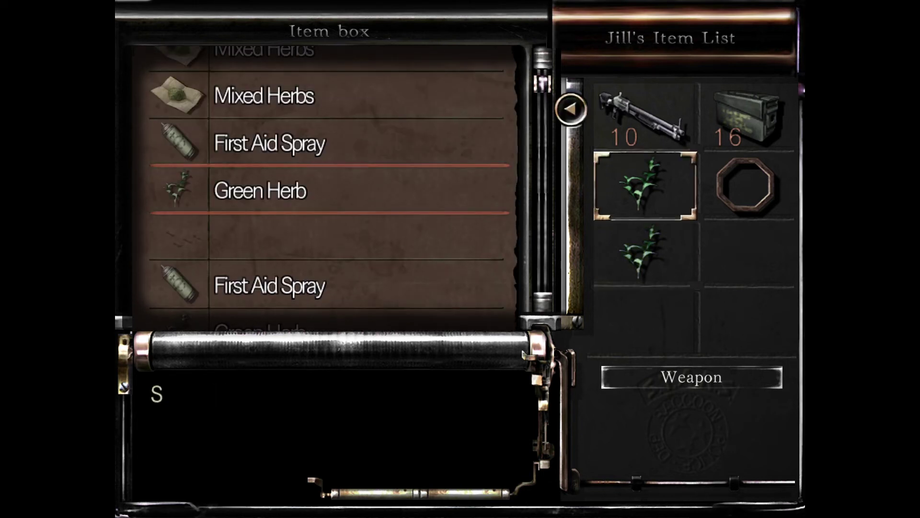
{"action": "key", "text": "Down"}
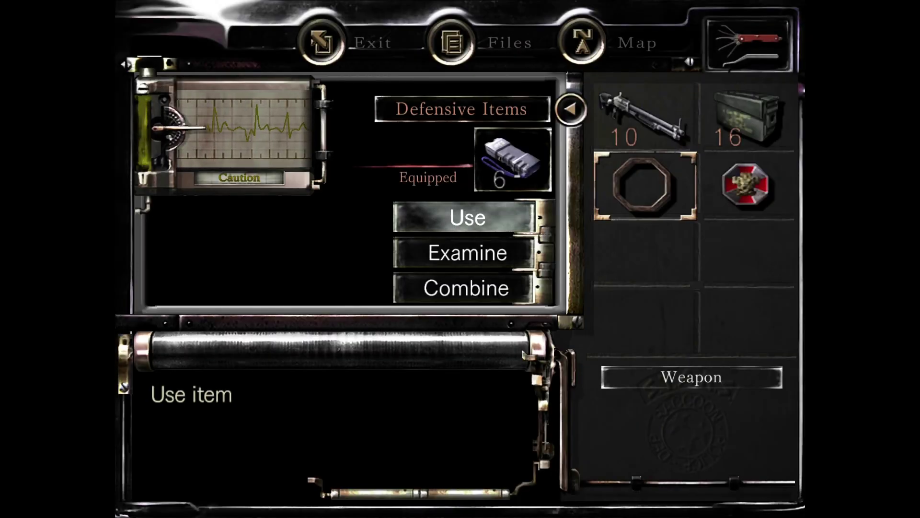
{"action": "key", "text": "Down"}
{"action": "key", "text": "Return"}
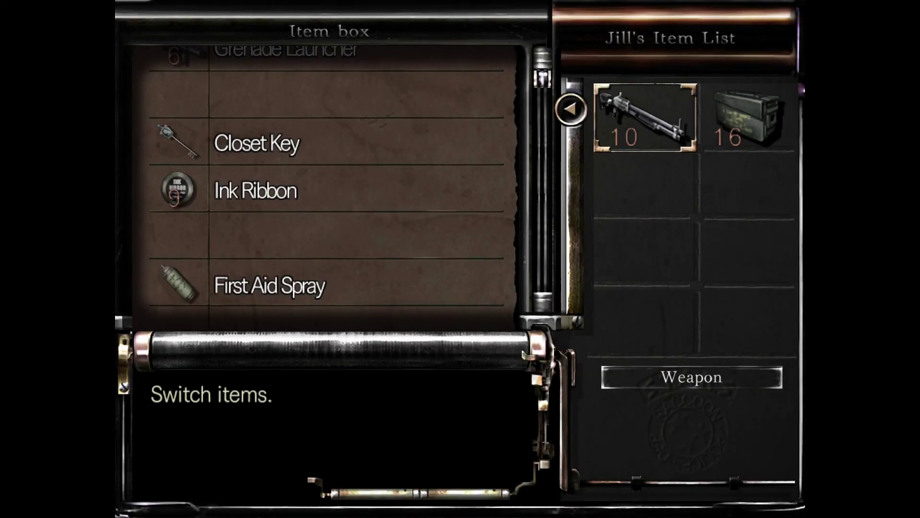
Withdraw the Magnum Revolver and Magnum rounds from the item box
{"action": "key", "text": "Left"}
{"action": "key", "text": "Up"}
{"action": "key", "text": "Up"}
{"action": "key", "text": "Up"}
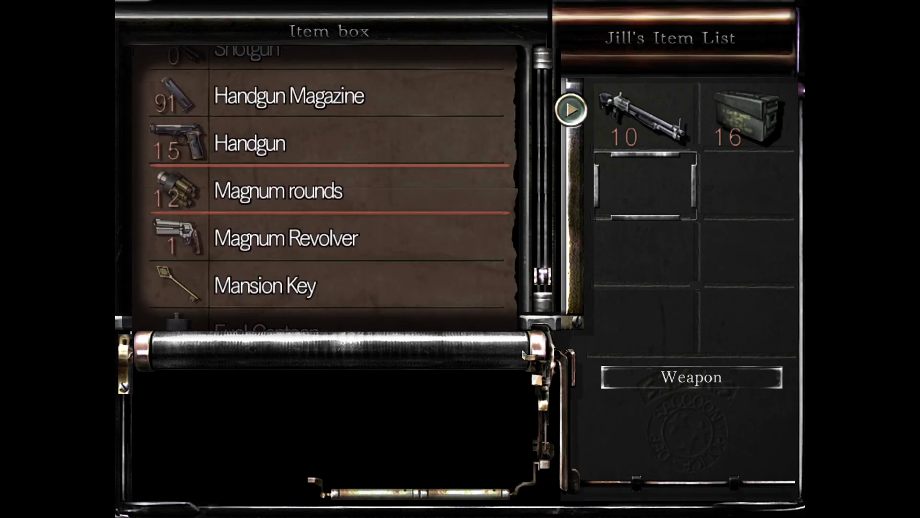
{"action": "key", "text": "Down"}
{"action": "key", "text": "Return"}
{"action": "key", "text": "Right"}
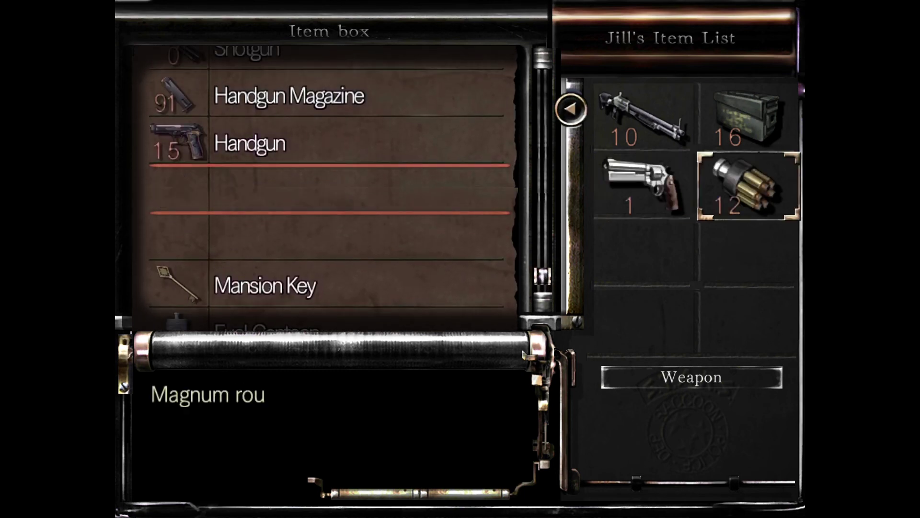
Load the Magnum Revolver with the rounds from Jill's inventory
{"action": "key", "text": "Escape"}
{"action": "key", "text": "Tab"}
{"action": "key", "text": "Return"}
{"action": "key", "text": "Down"}
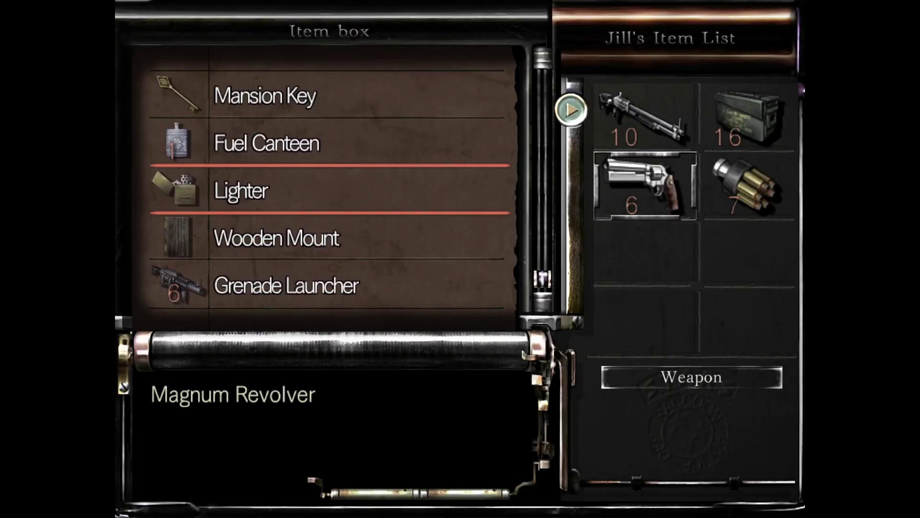
{"action": "key", "text": "Up"}
{"action": "key", "text": "Up"}
{"action": "key", "text": "Up"}
{"action": "key", "text": "Up"}
Deposit the loaded Magnum Revolver in the box and move to the Medal of Wolf
{"action": "key", "text": "Return"}
{"action": "key", "text": "Up"}
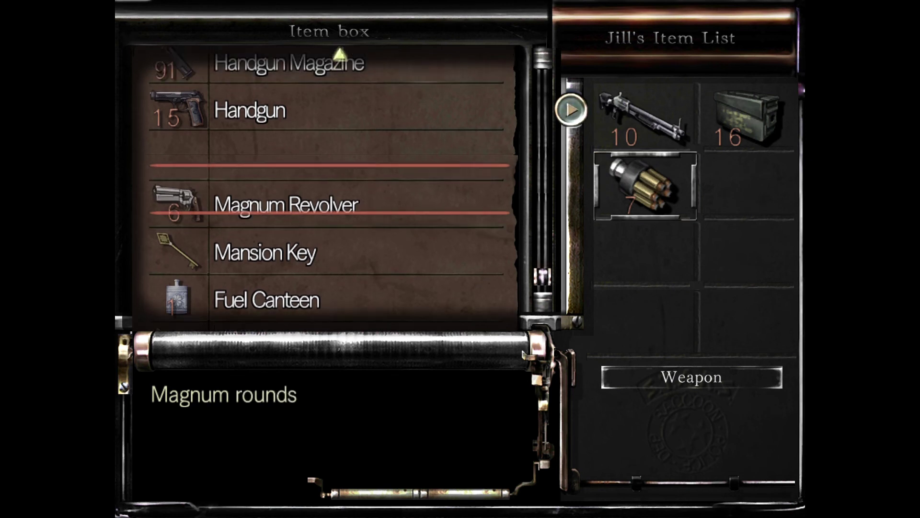
{"action": "key", "text": "Return"}
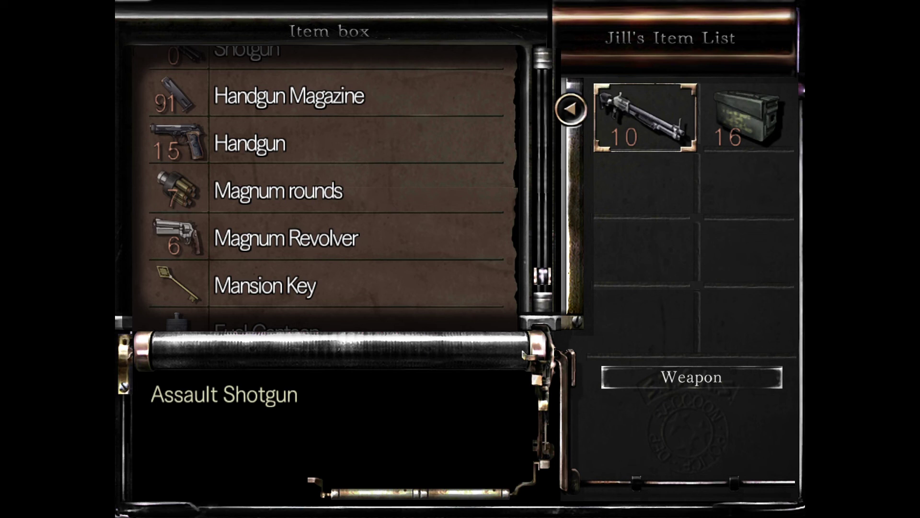
{"action": "key", "text": "Up"}
{"action": "key", "text": "Up"}
{"action": "key", "text": "Up"}
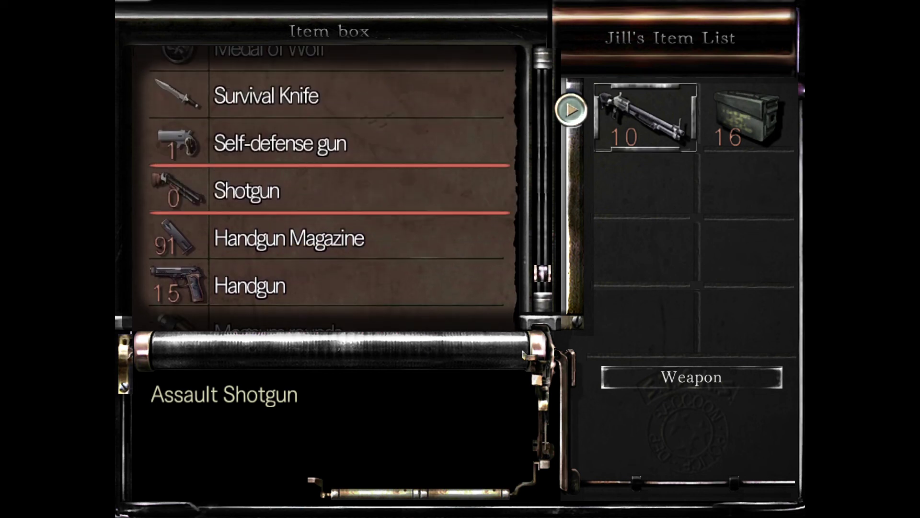
{"action": "key", "text": "Right"}
{"action": "key", "text": "Down"}
{"action": "key", "text": "Up"}
{"action": "key", "text": "Up"}
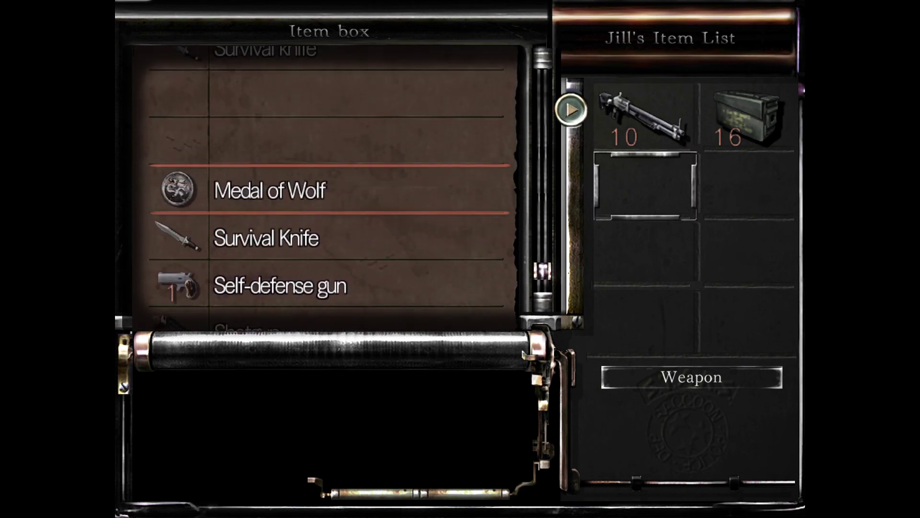
Take the Medal of Wolf, Medal of Eagle and an Ink Ribbon, then leave the box
{"action": "key", "text": "Up"}
{"action": "key", "text": "Up"}
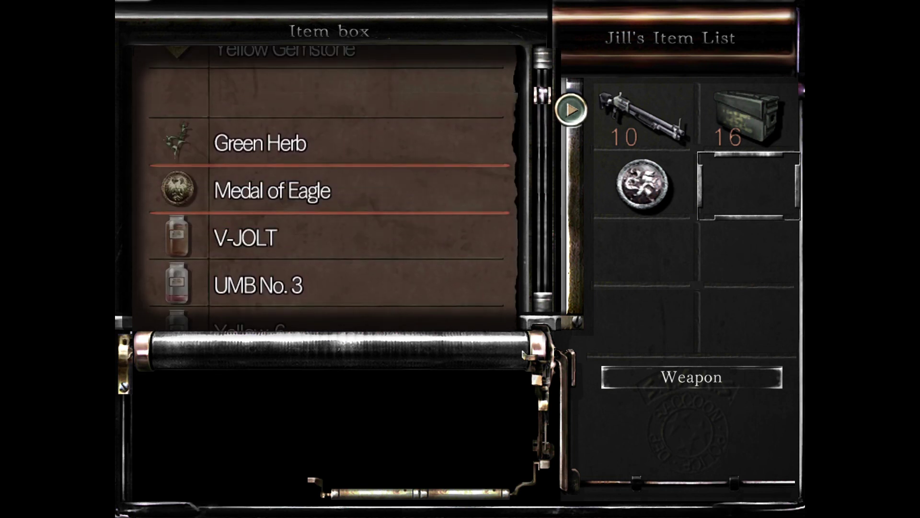
{"action": "key", "text": "Up"}
{"action": "key", "text": "Up"}
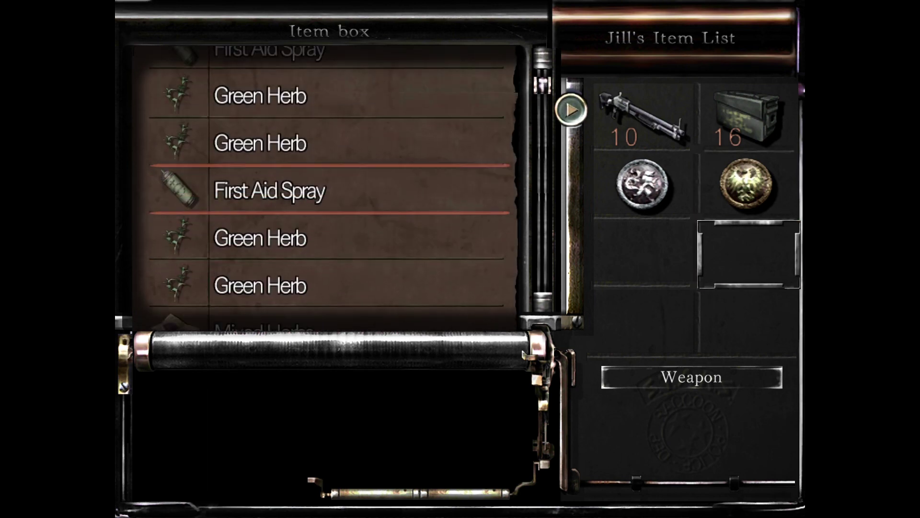
{"action": "key", "text": "Up"}
{"action": "key", "text": "Up"}
{"action": "key", "text": "Up"}
{"action": "key", "text": "Return"}
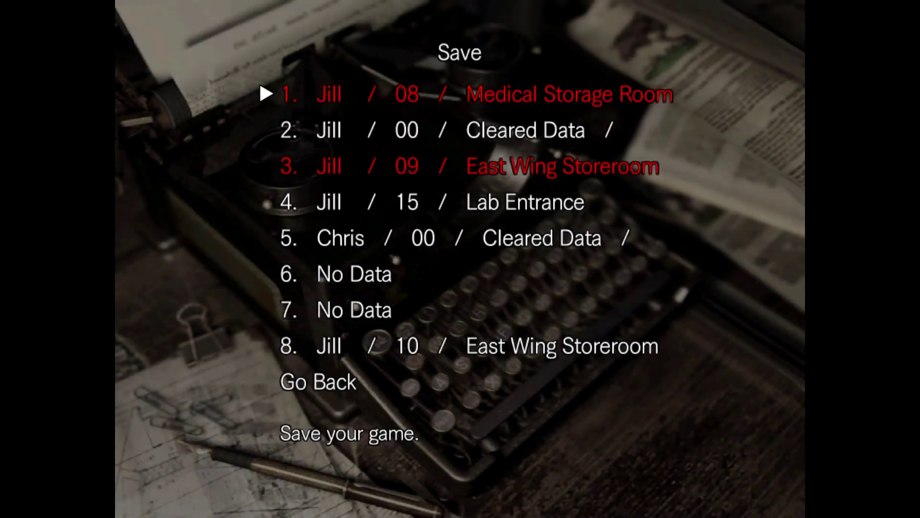
Overwrite save slot 1 with Jill's current game at the Stairway
{"action": "key", "text": "Return"}
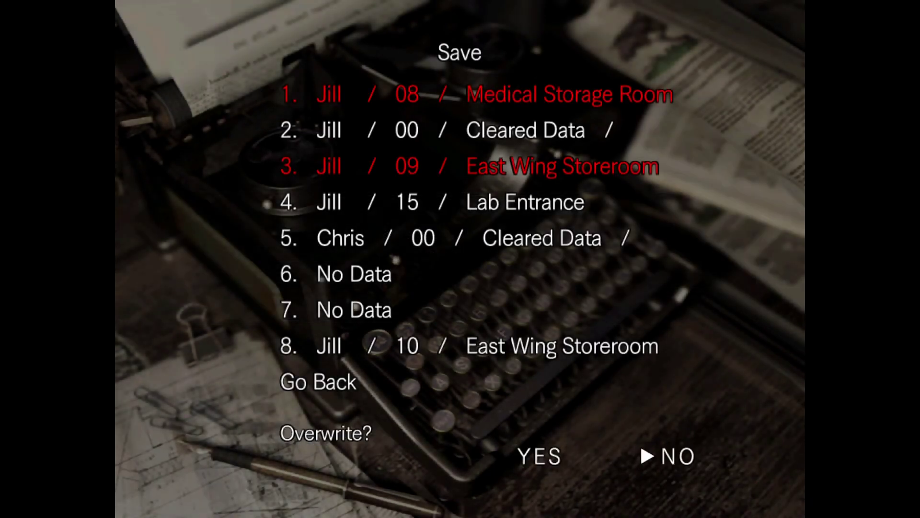
{"action": "key", "text": "Left"}
{"action": "key", "text": "Return"}
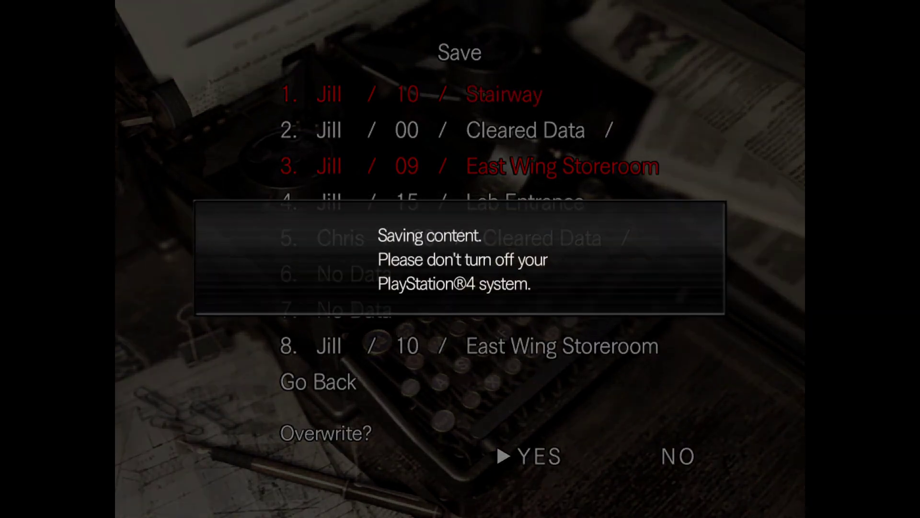